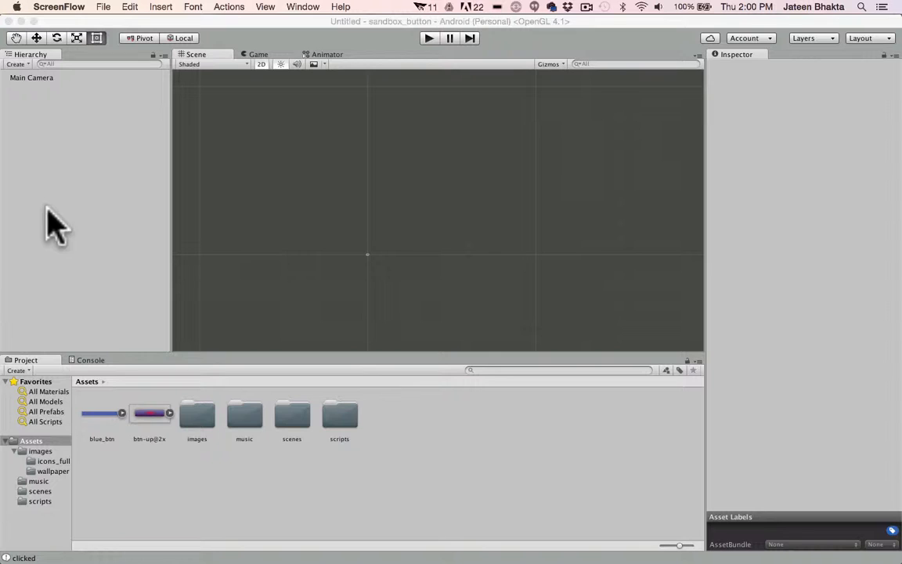
# Add a UI image to the scene and stretch its anchors and position both ways to fill the whole canvas
pyautogui.rightClick(61, 130)
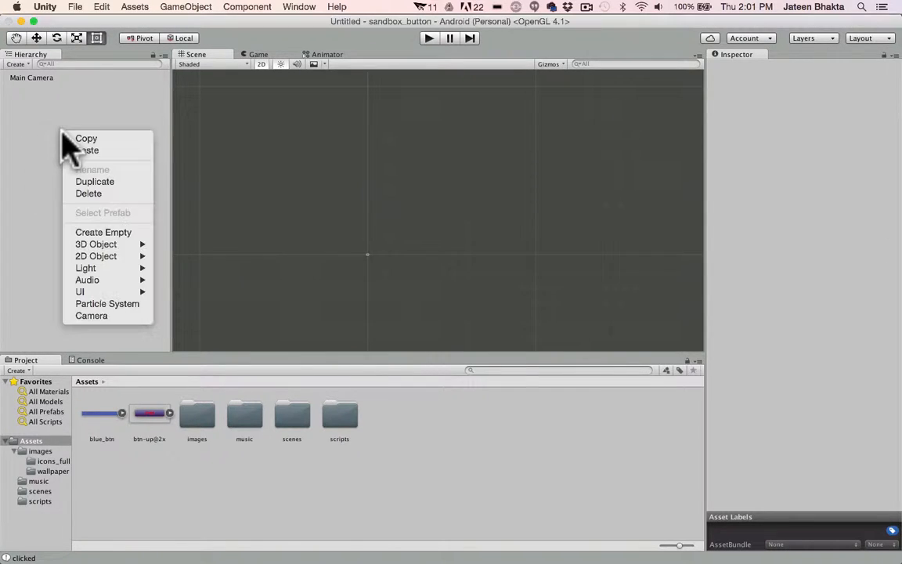
pyautogui.moveTo(136, 291)
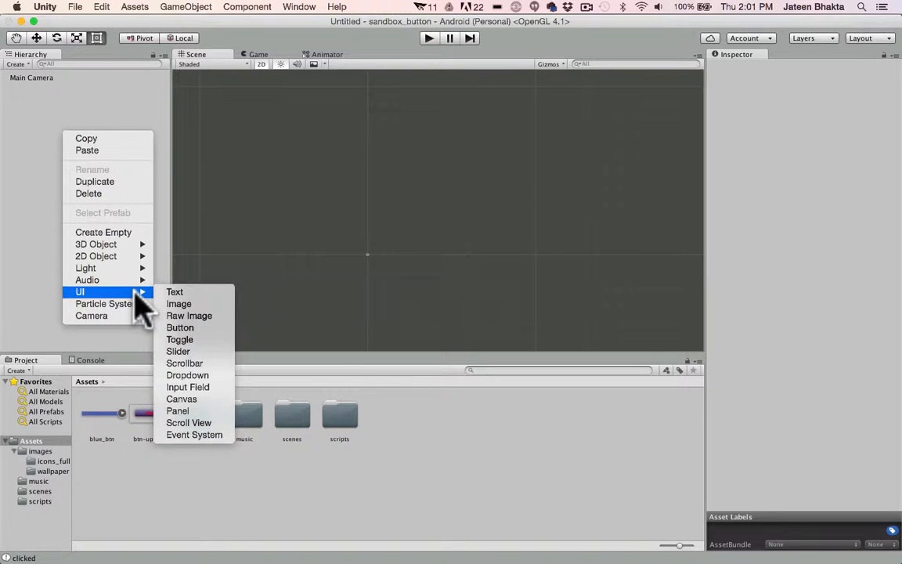
pyautogui.click(186, 303)
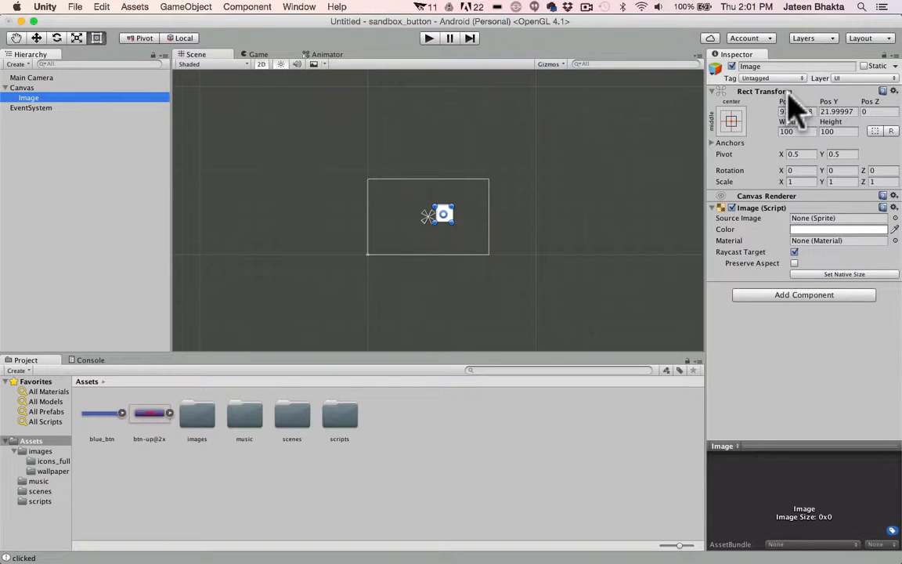
pyautogui.click(731, 119)
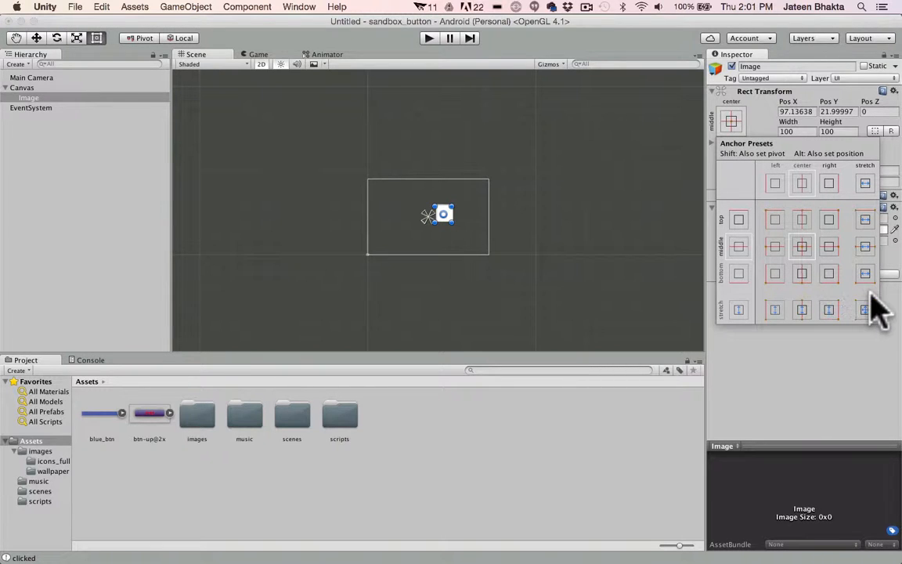
pyautogui.press('alt')
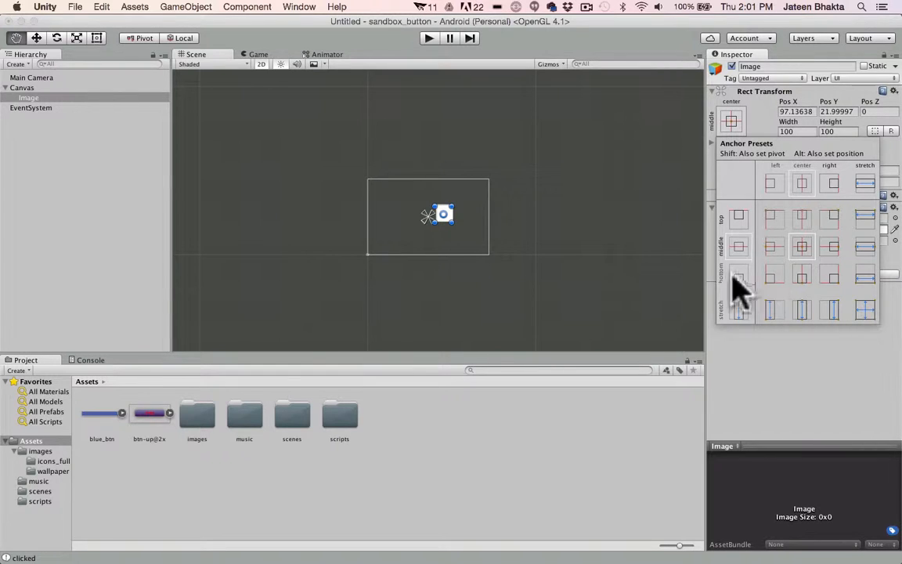
pyautogui.keyDown('alt'); pyautogui.click(865, 310); pyautogui.keyUp('alt')
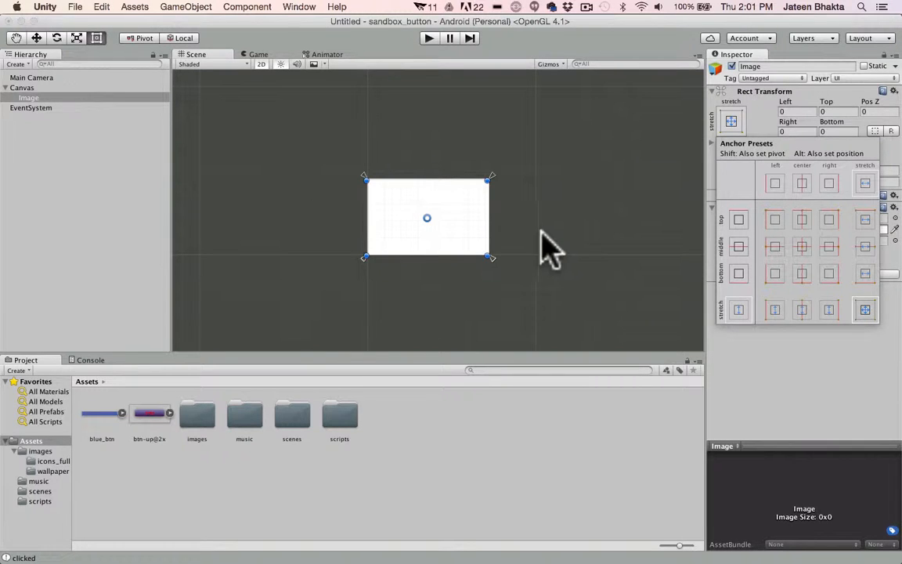
pyautogui.click(804, 394)
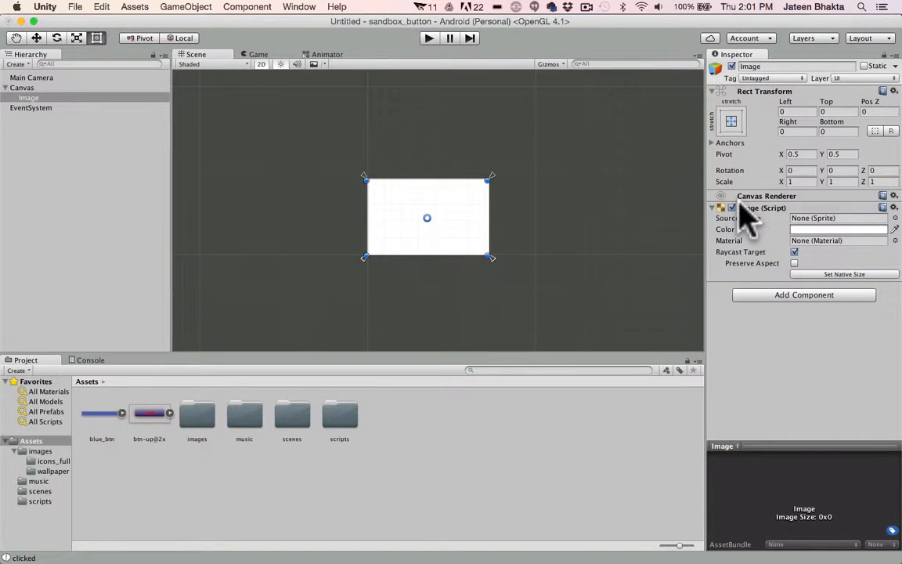
# Change the full-canvas background image's colour to a mid grey, about A6A6A6
pyautogui.click(798, 229)
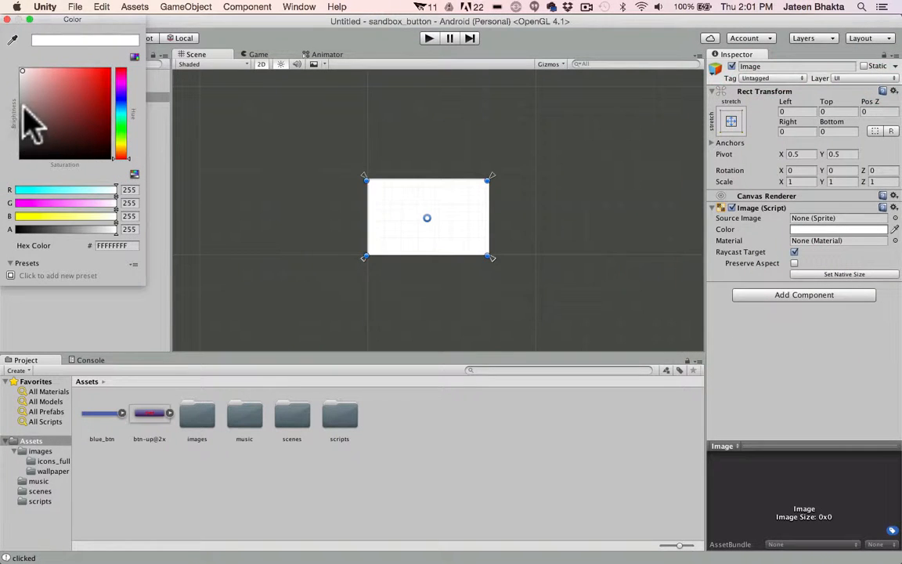
pyautogui.moveTo(22, 103); pyautogui.dragTo(18, 101)
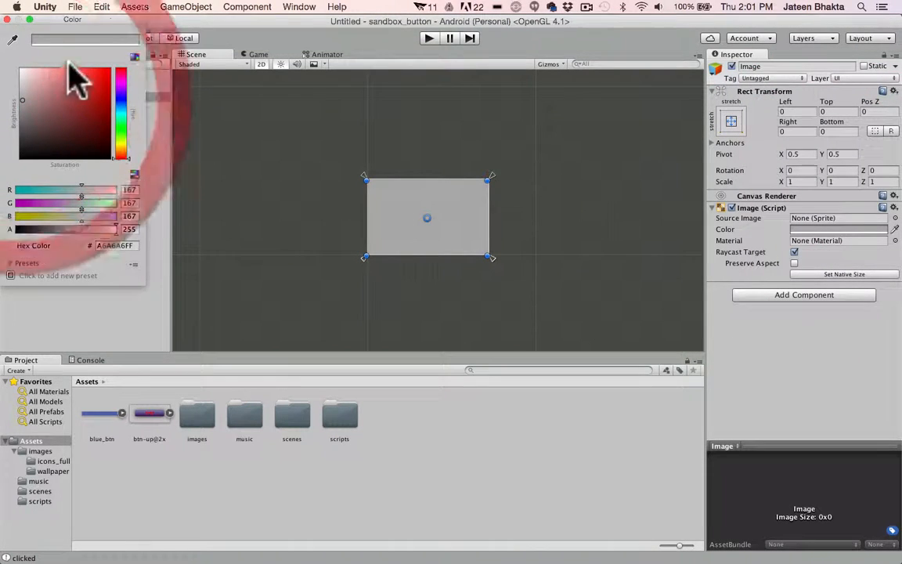
pyautogui.click(94, 286)
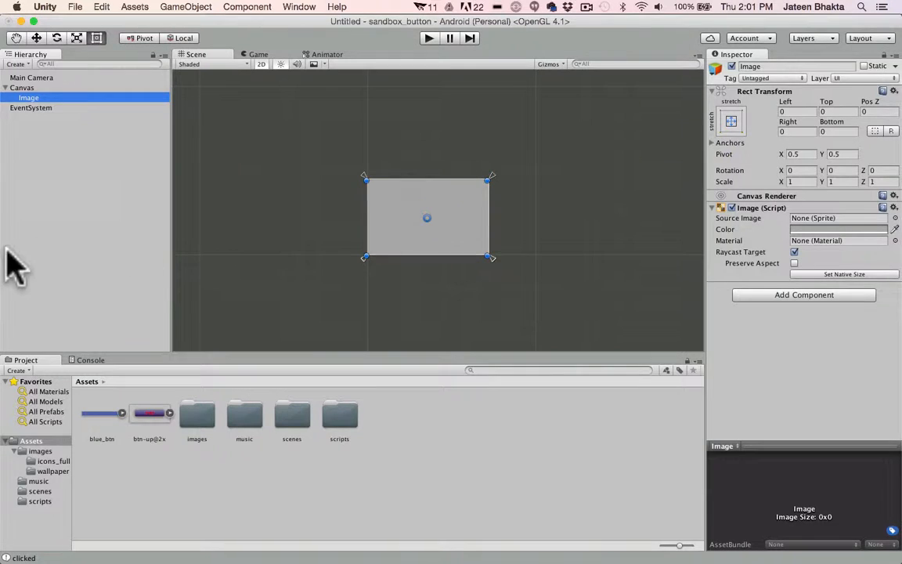
pyautogui.click(4, 224)
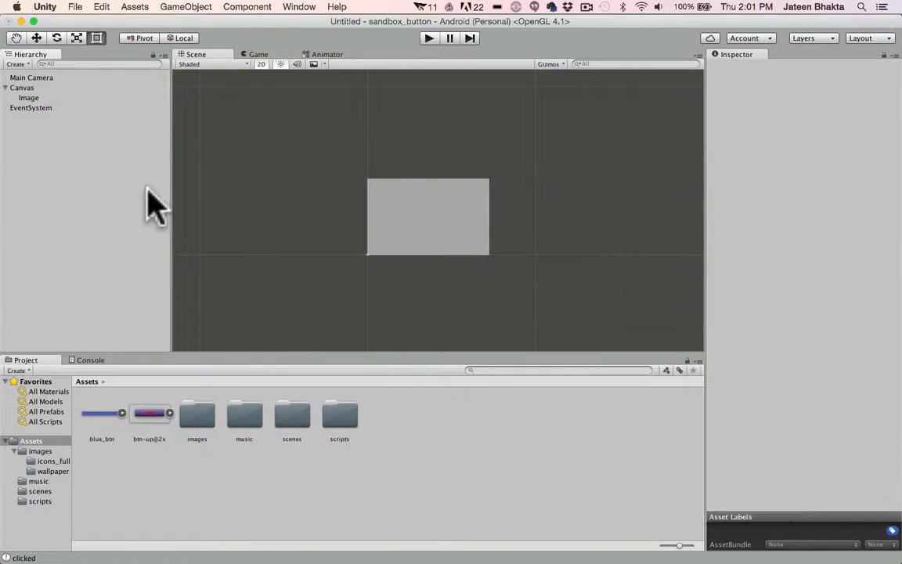
# Add a second UI image to the canvas and assign door0 from the icons_full size folder as its source image
pyautogui.rightClick(67, 186)
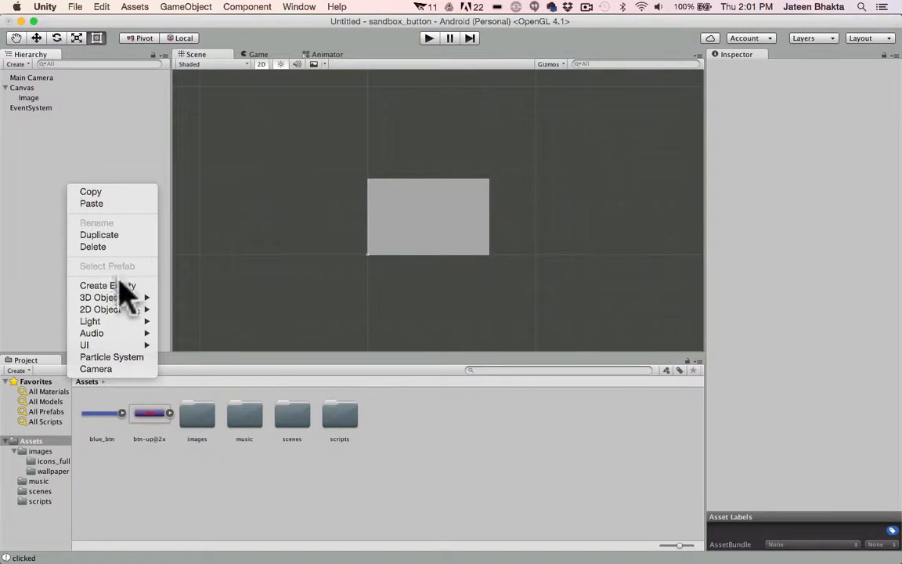
pyautogui.moveTo(135, 335)
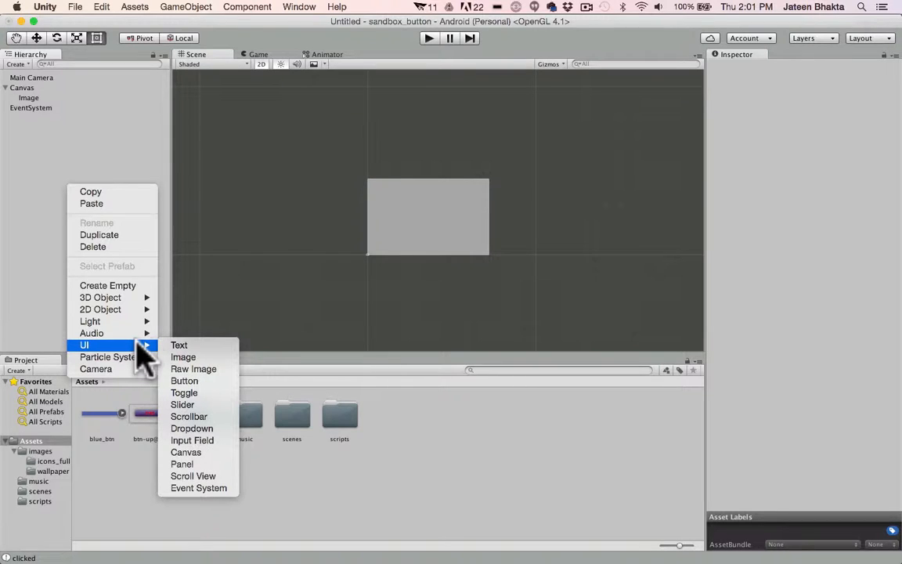
pyautogui.click(185, 357)
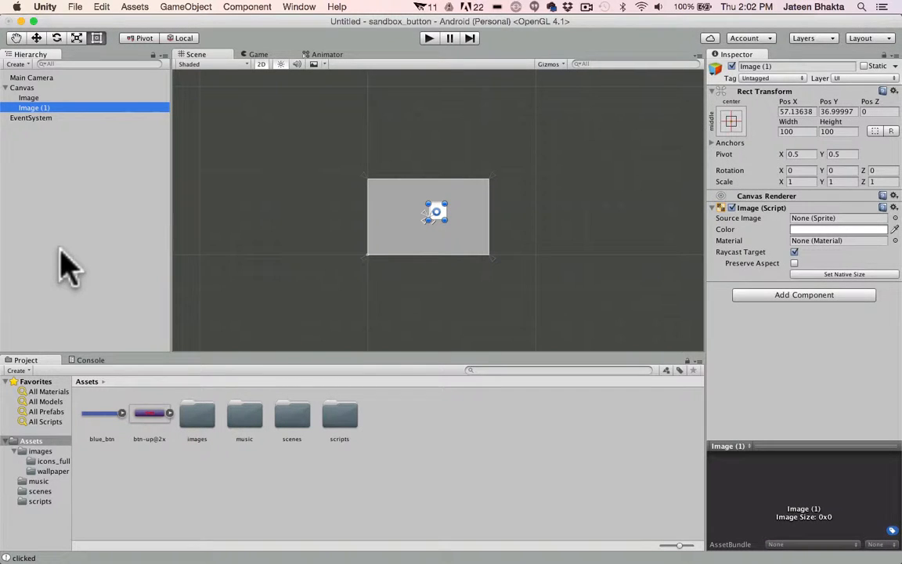
pyautogui.doubleClick(197, 417)
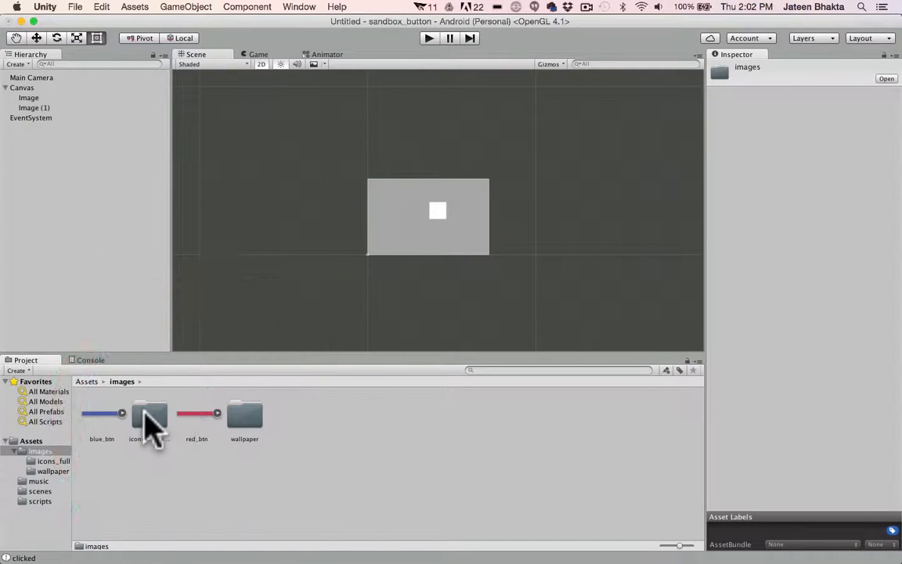
pyautogui.doubleClick(148, 422)
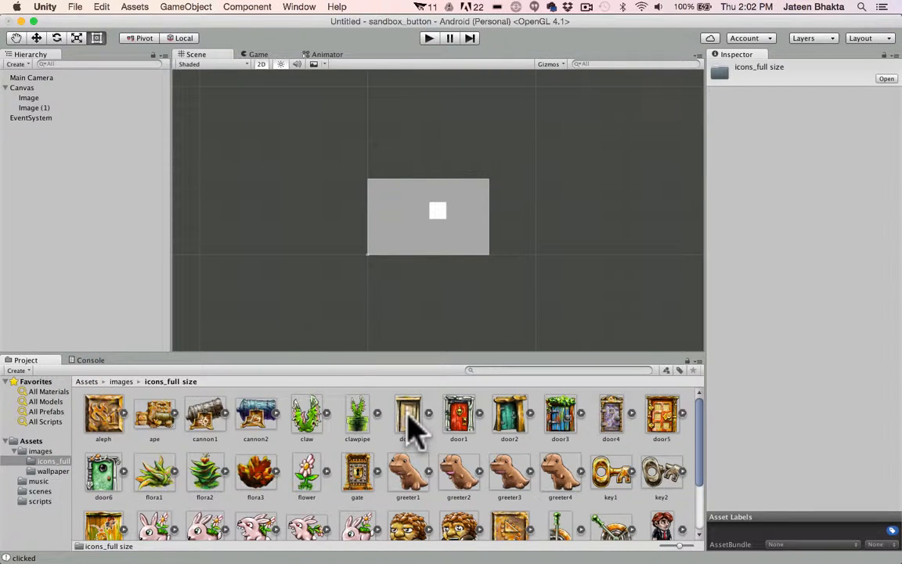
pyautogui.click(32, 107)
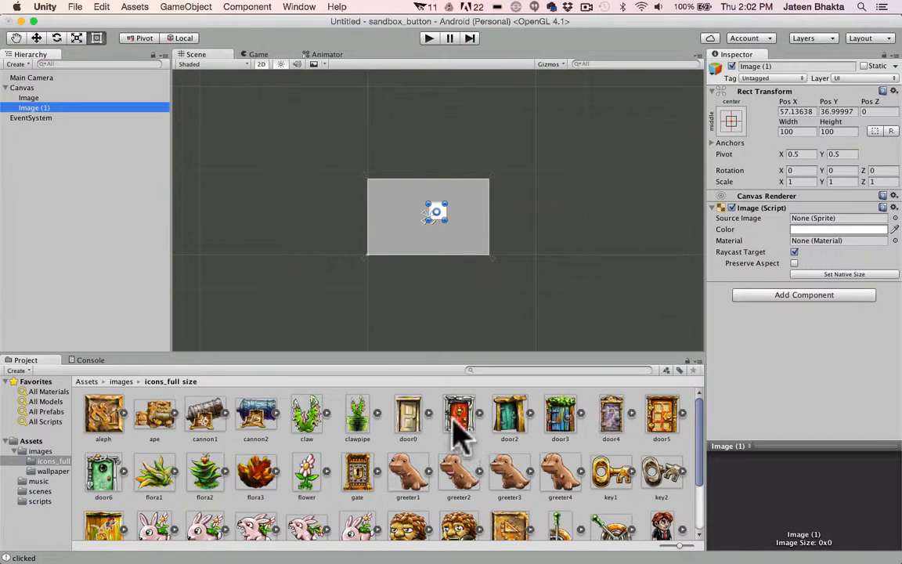
pyautogui.moveTo(408, 415); pyautogui.dragTo(825, 228)
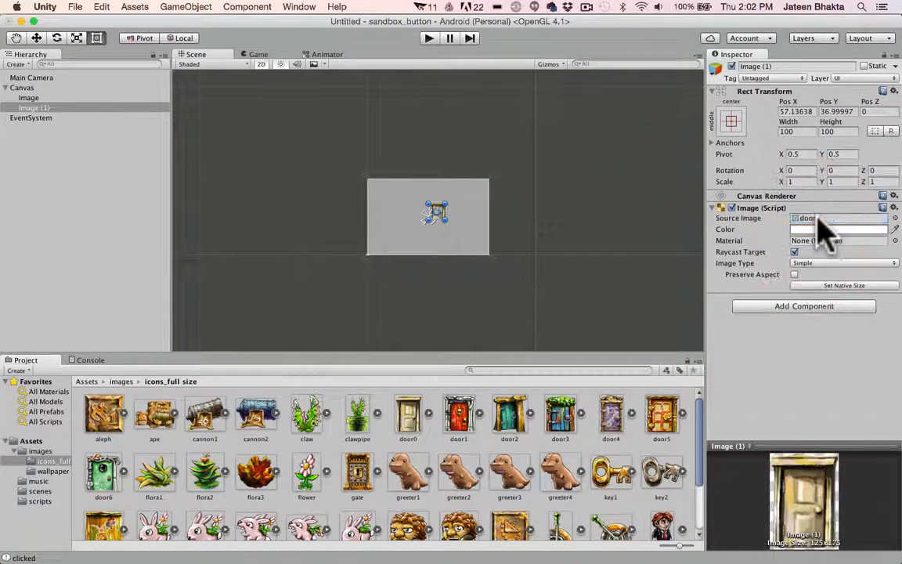
# Run the scene in play mode to check the door image on the grey background, and stop it
pyautogui.doubleClick(29, 109)
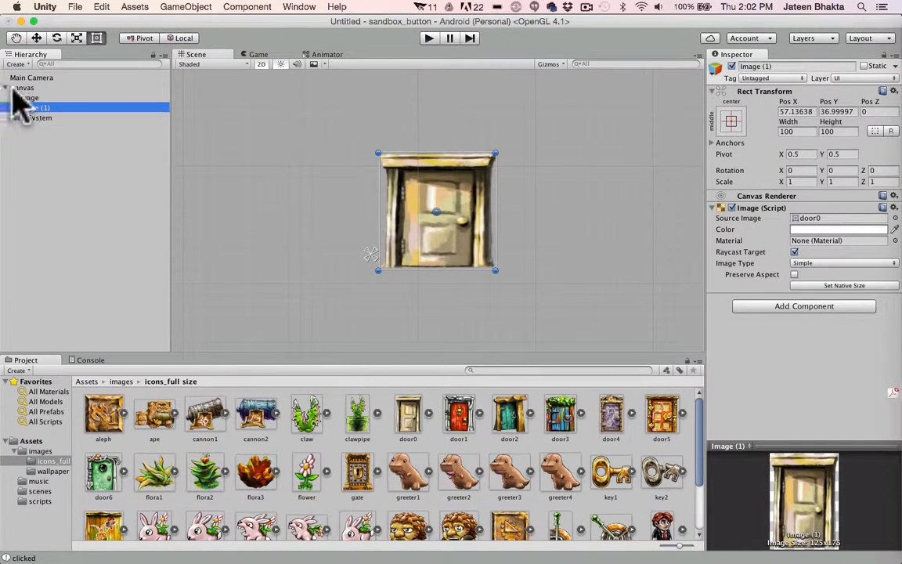
pyautogui.click(22, 89)
pyautogui.doubleClick(22, 88)
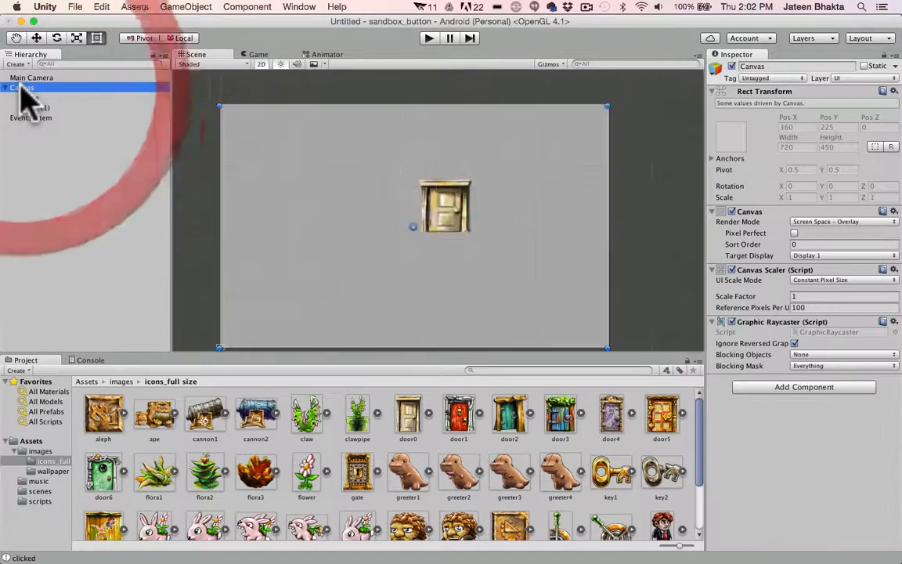
pyautogui.click(429, 38)
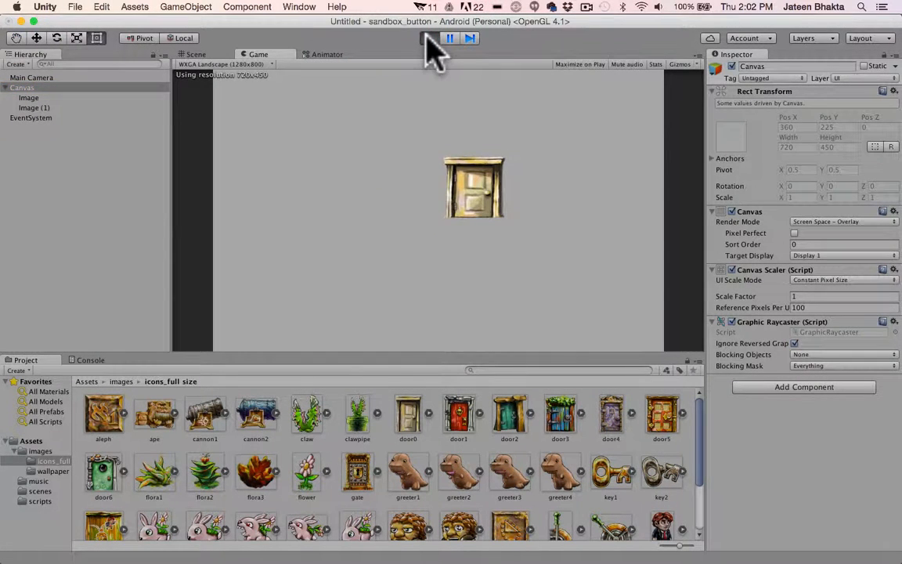
pyautogui.click(429, 38)
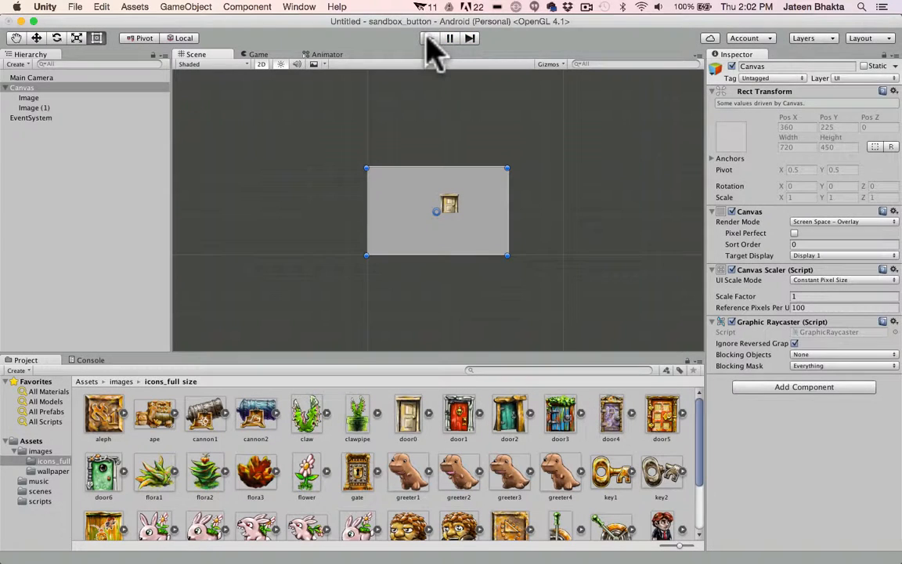
# Rename the second image, the one showing the door sprite, to Door
pyautogui.click(104, 198)
pyautogui.click(43, 108)
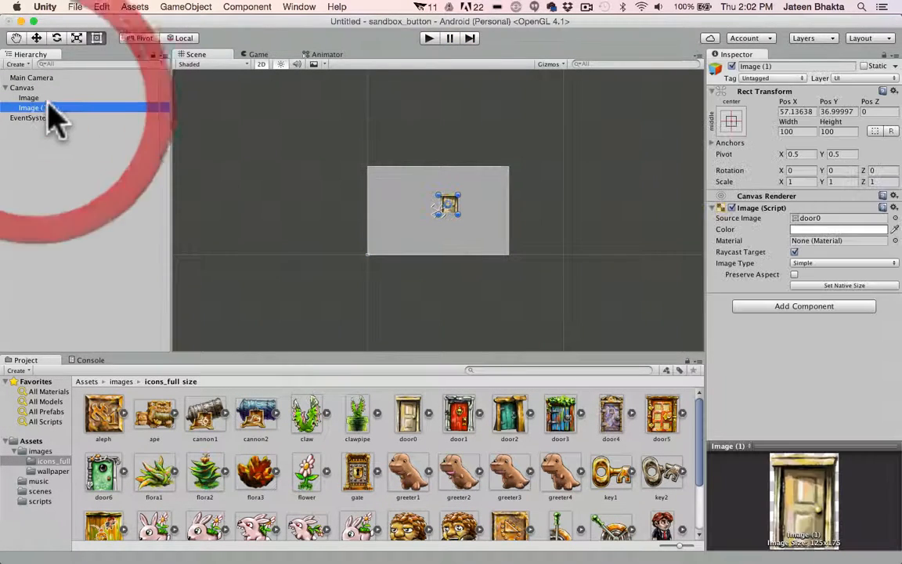
pyautogui.click(777, 67)
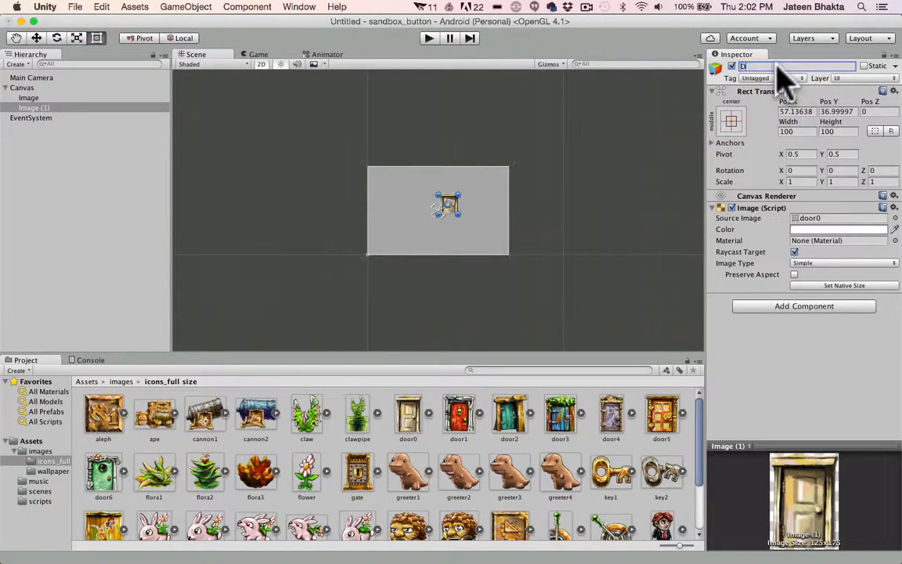
pyautogui.press('Return')
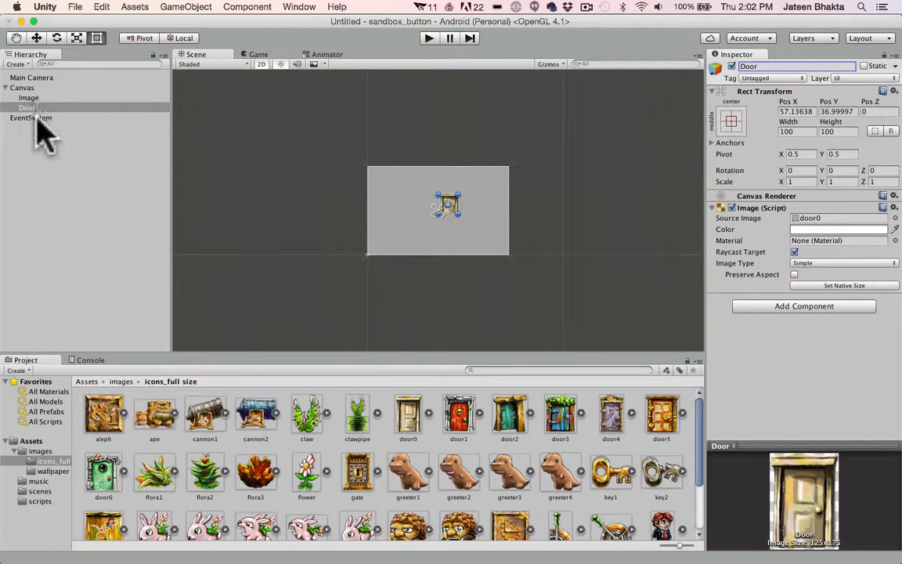
# Add an Event Trigger component to the Door image and give it a PointerClick event type
pyautogui.click(28, 107)
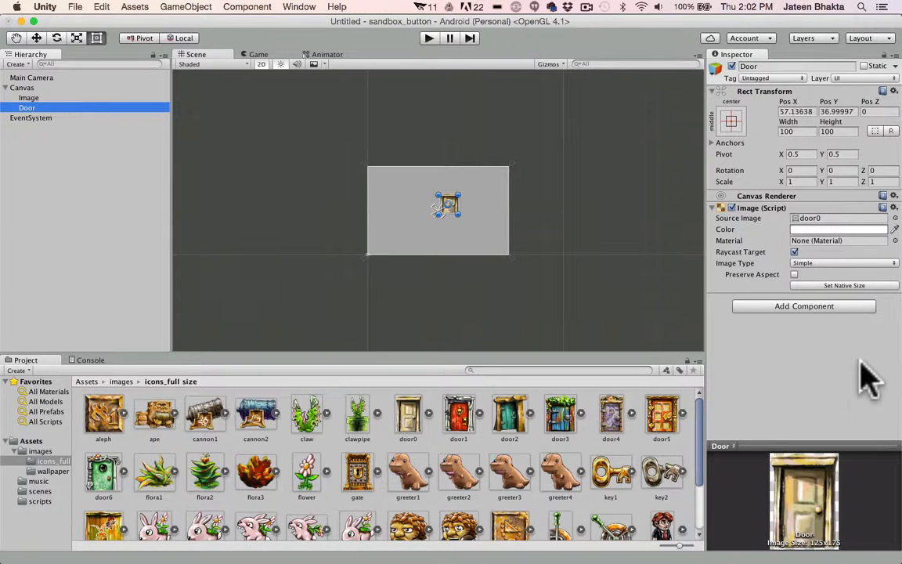
pyautogui.click(785, 306)
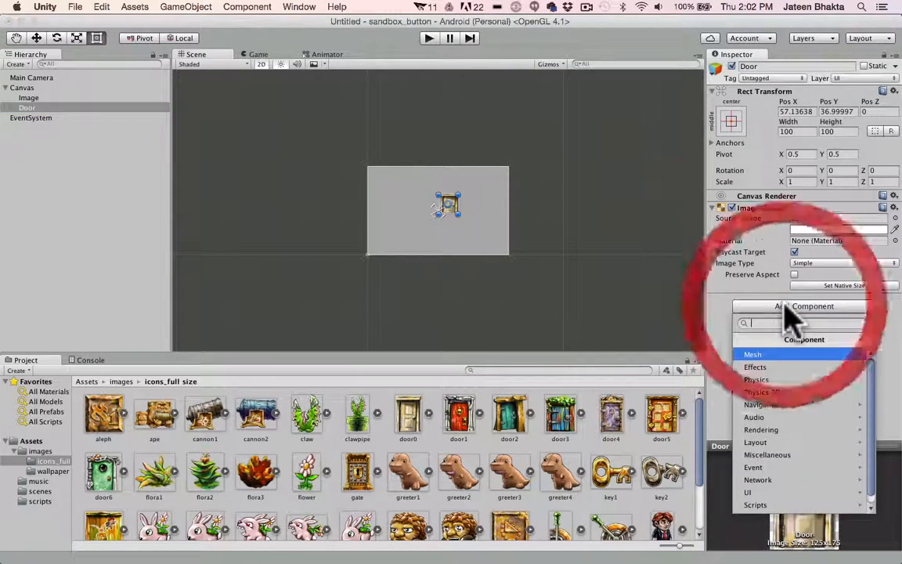
pyautogui.write('eve')
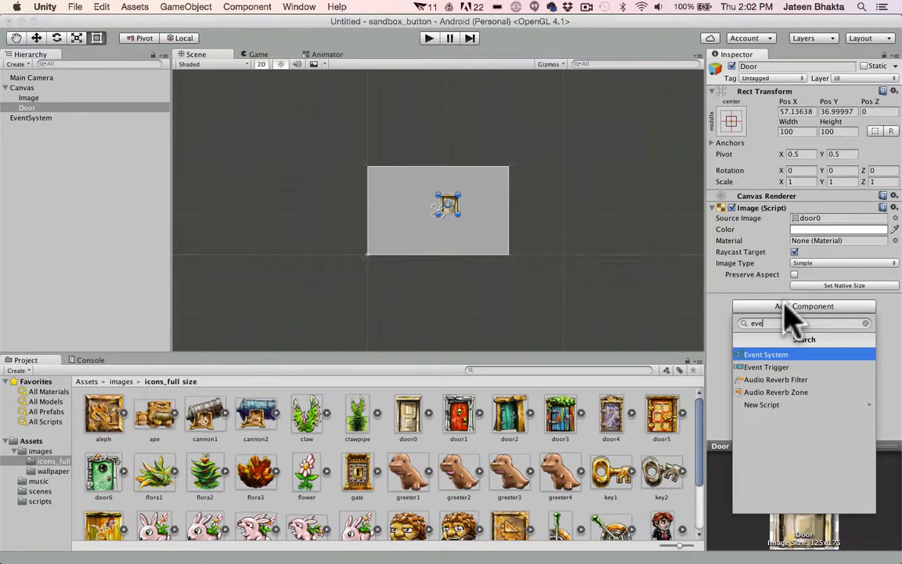
pyautogui.click(767, 367)
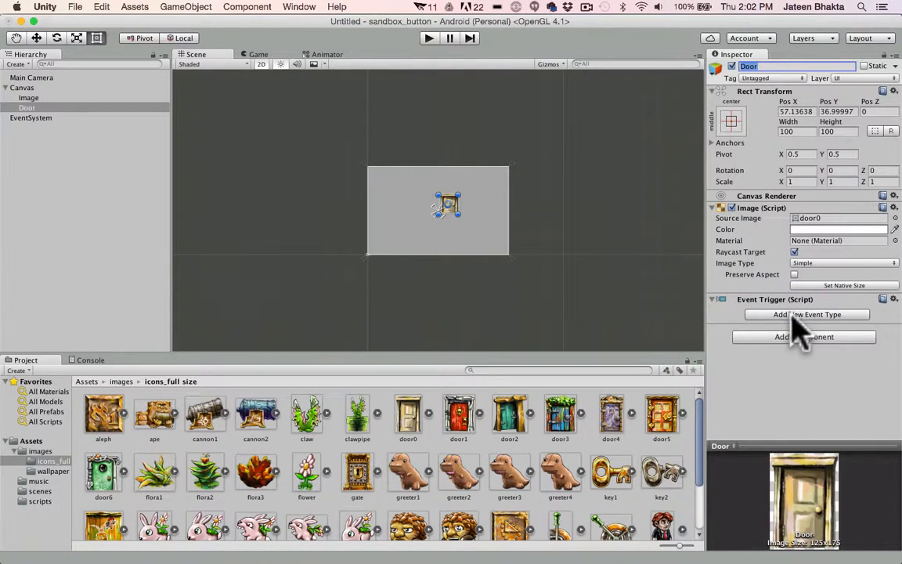
pyautogui.click(794, 314)
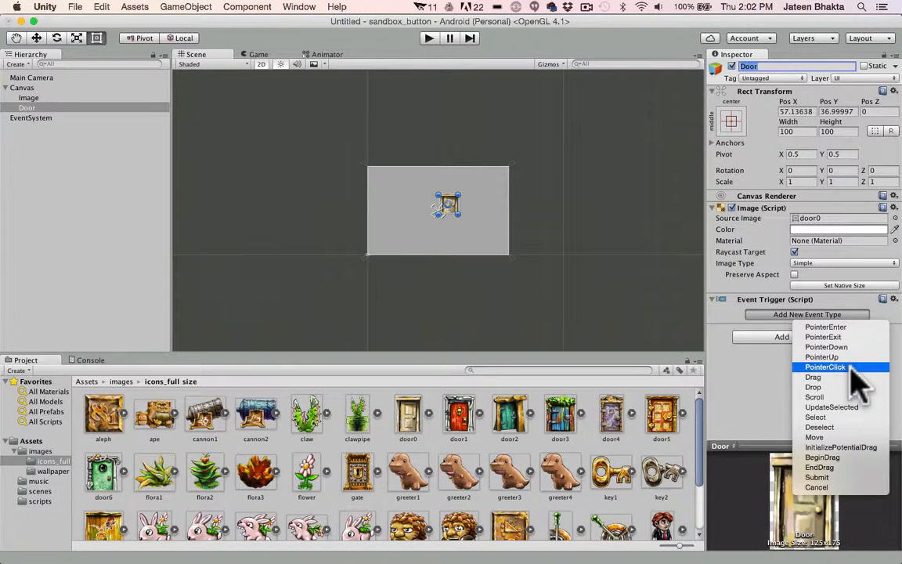
pyautogui.click(847, 367)
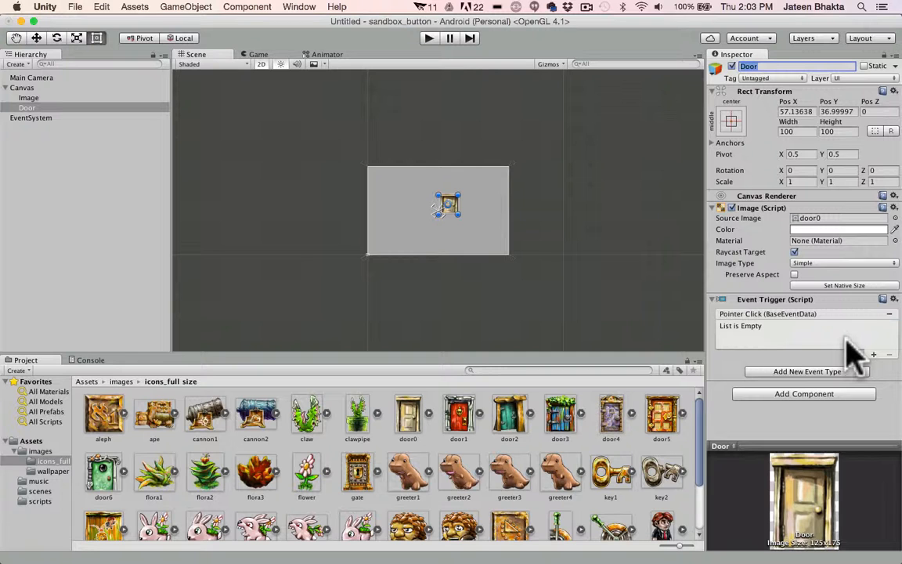
# Collapse the Canvas hierarchy and create an empty game object at the root of the scene
pyautogui.click(102, 205)
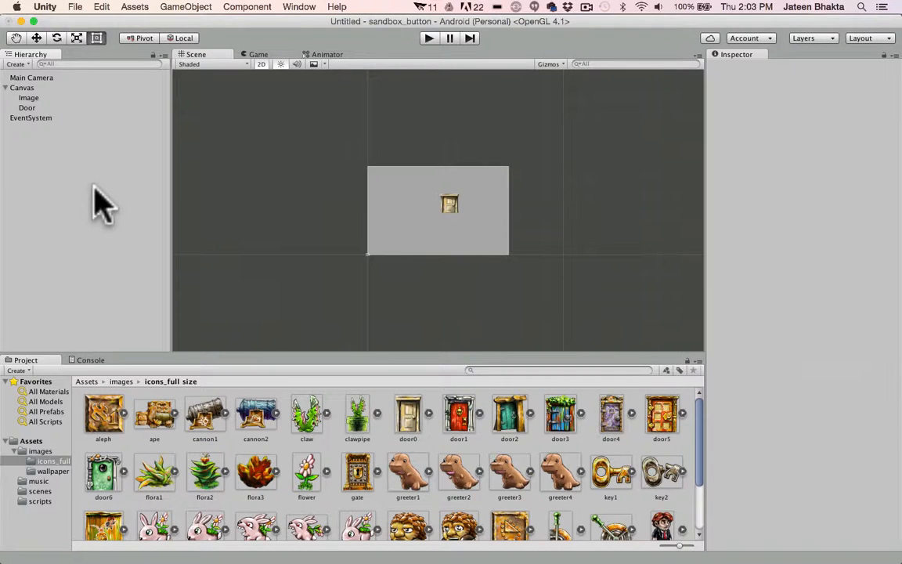
pyautogui.click(6, 88)
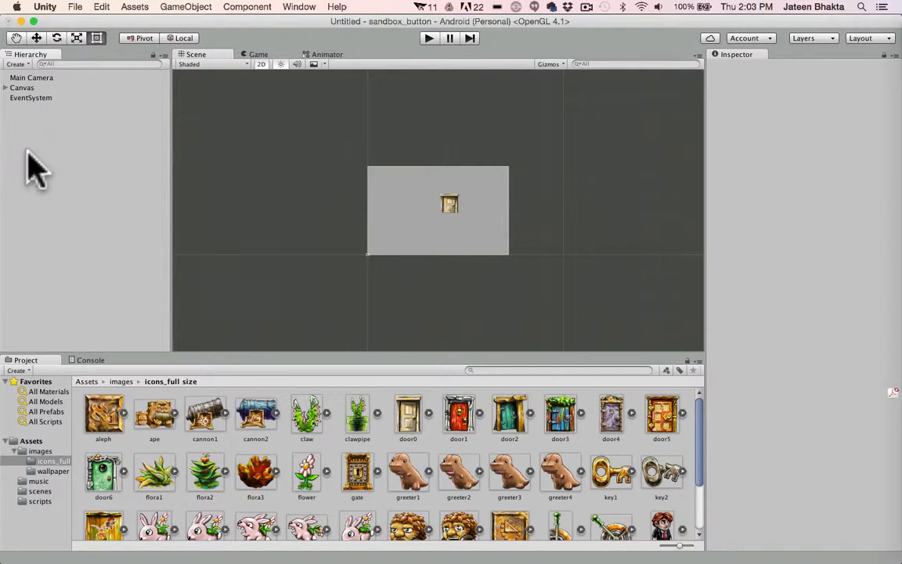
pyautogui.rightClick(28, 154)
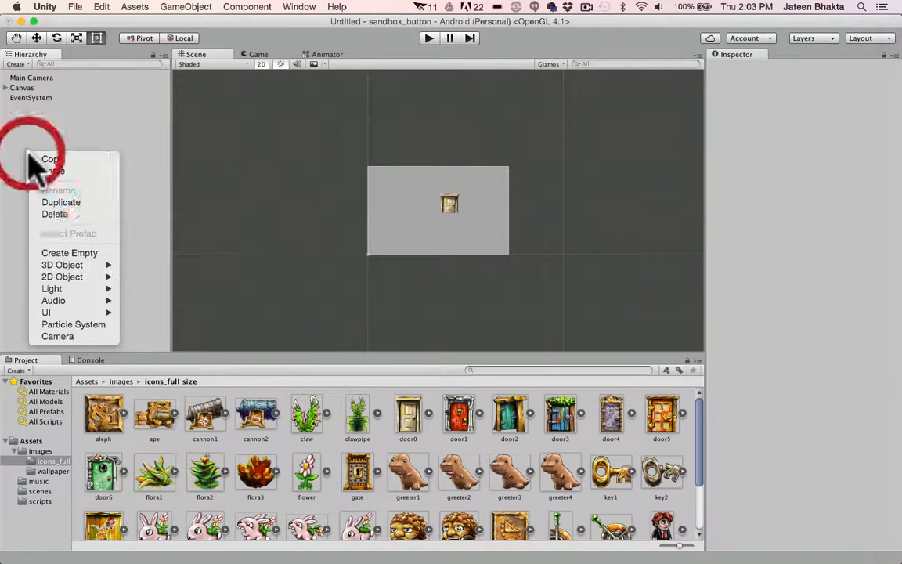
pyautogui.click(67, 252)
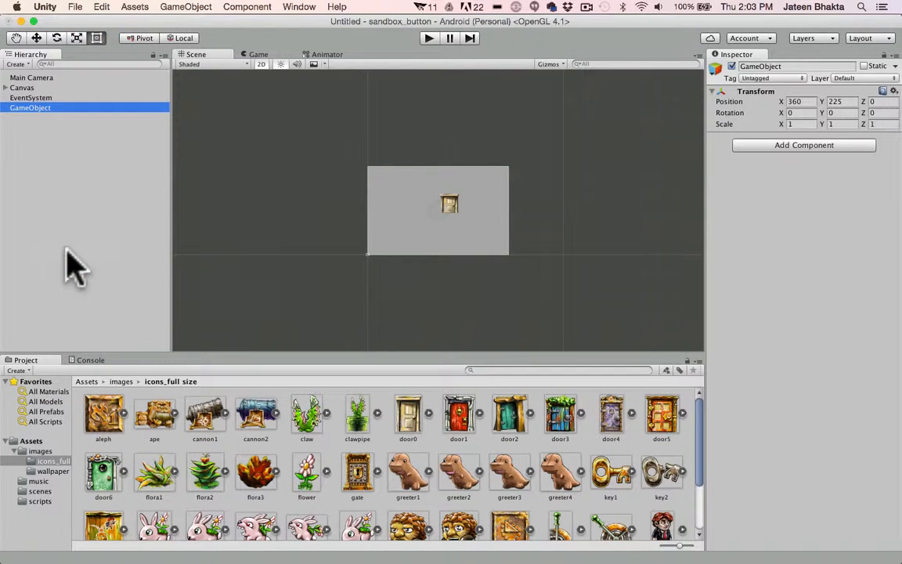
# Rename the new empty game object to GameManager
pyautogui.click(785, 67)
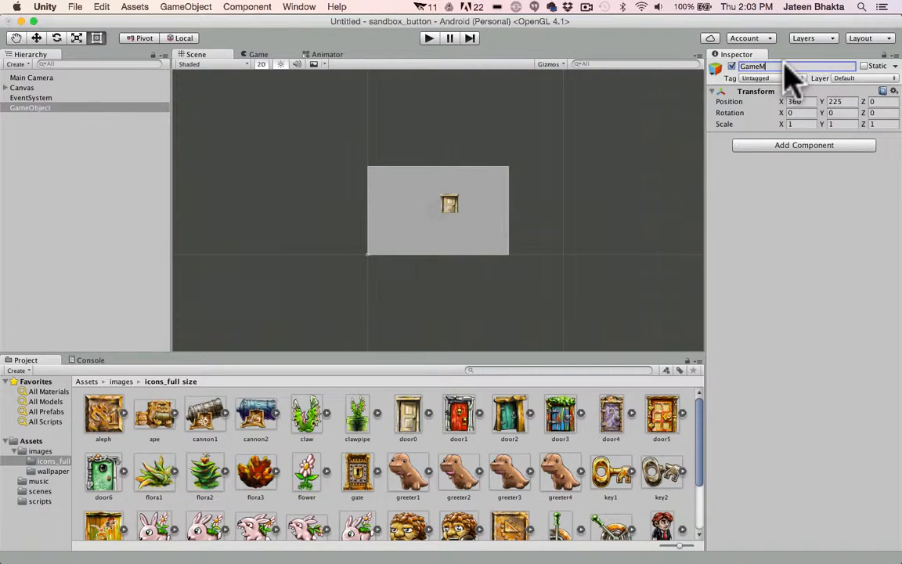
pyautogui.click(102, 152)
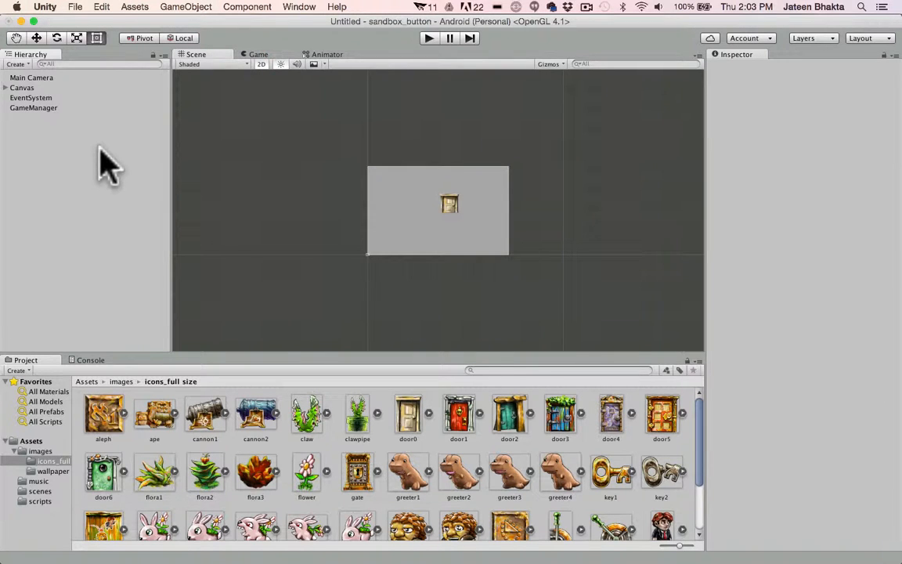
pyautogui.click(38, 108)
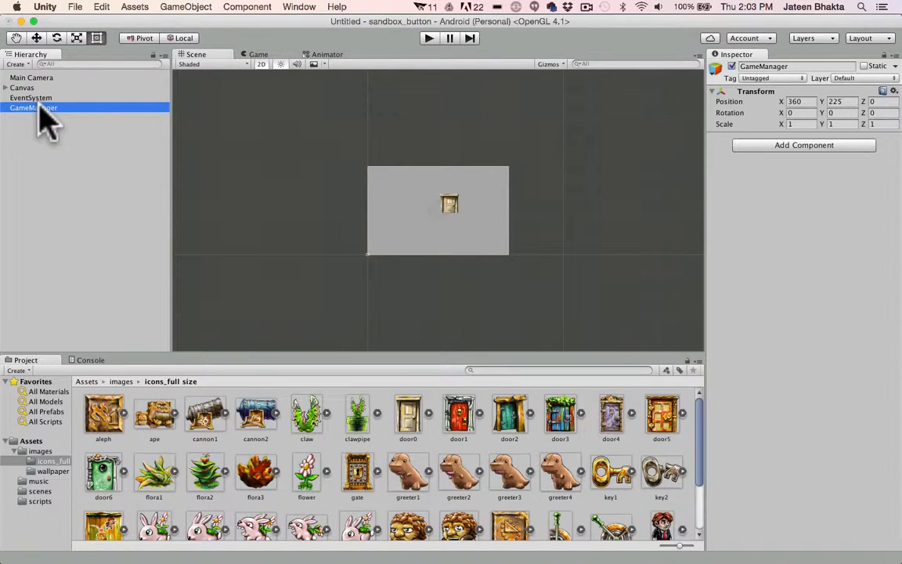
# Create a Javascript file named clickEvent in the project's scripts folder
pyautogui.click(39, 500)
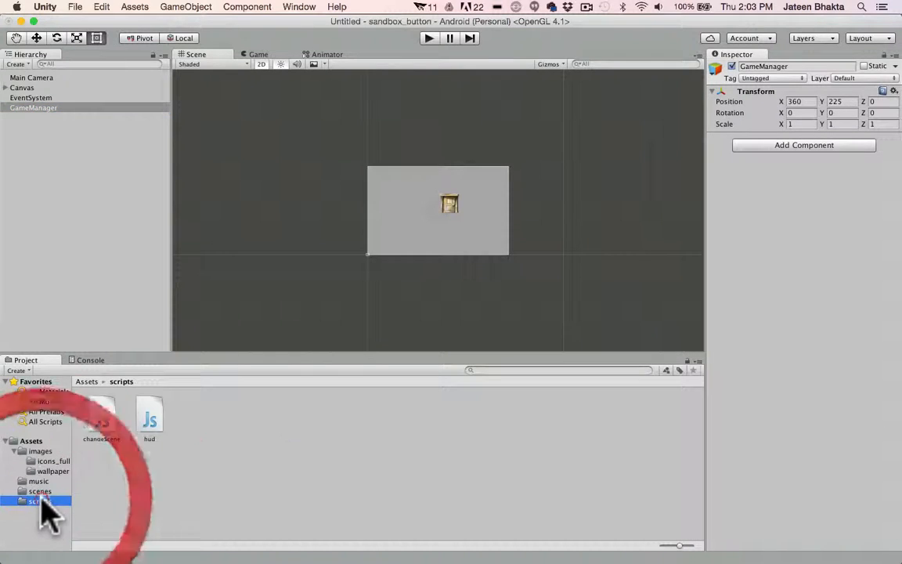
pyautogui.rightClick(279, 432)
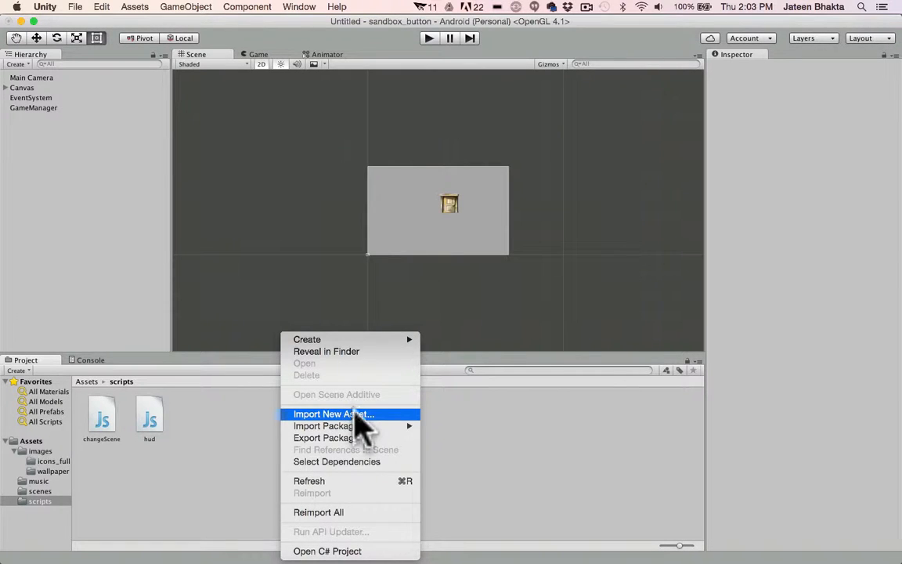
pyautogui.moveTo(407, 339)
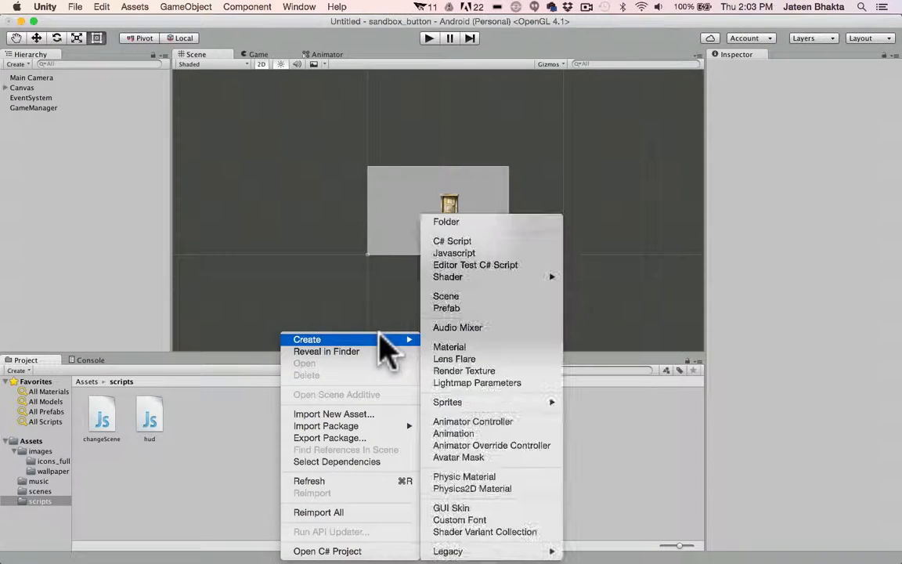
pyautogui.click(494, 253)
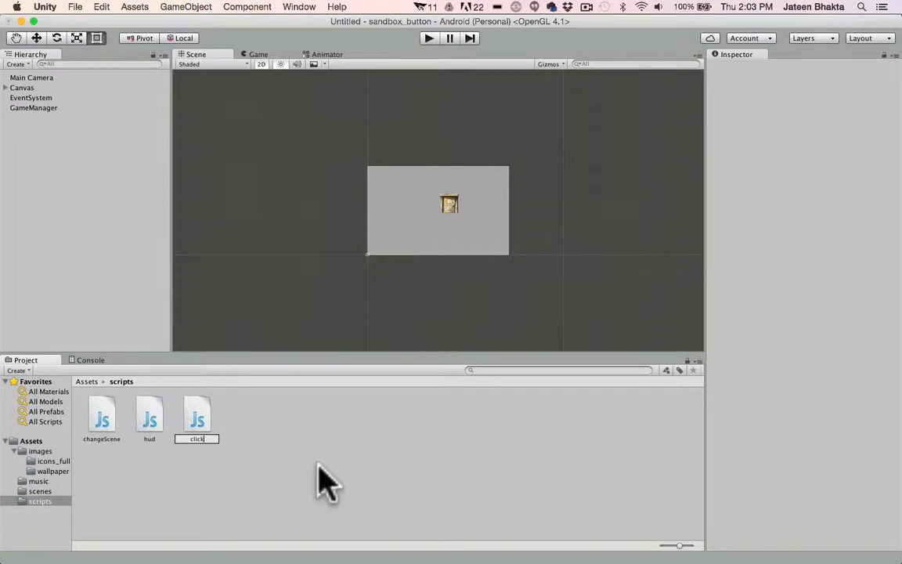
pyautogui.press('Return')
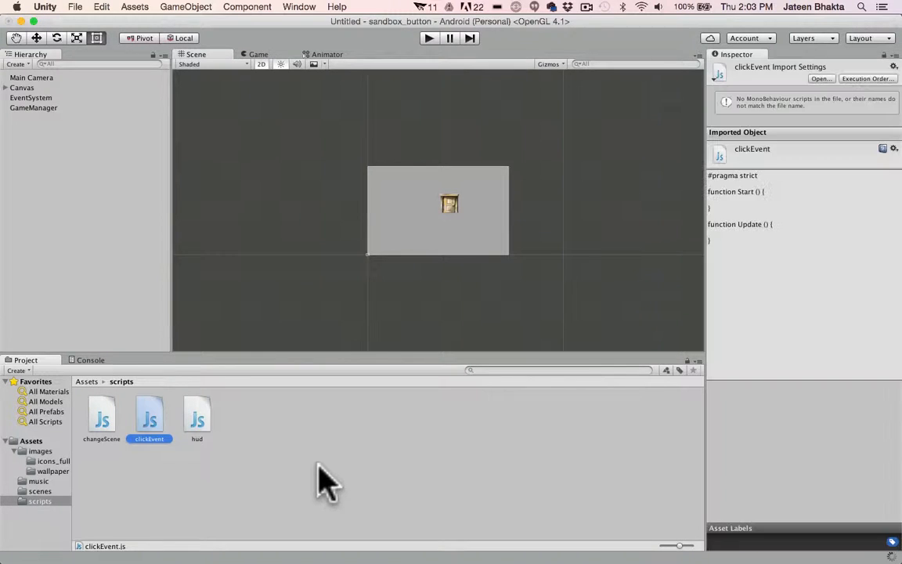
# Open the clickEvent script in MonoDevelop and add a function clicked () containing Debug.Log("you clicked me");
pyautogui.click(102, 421)
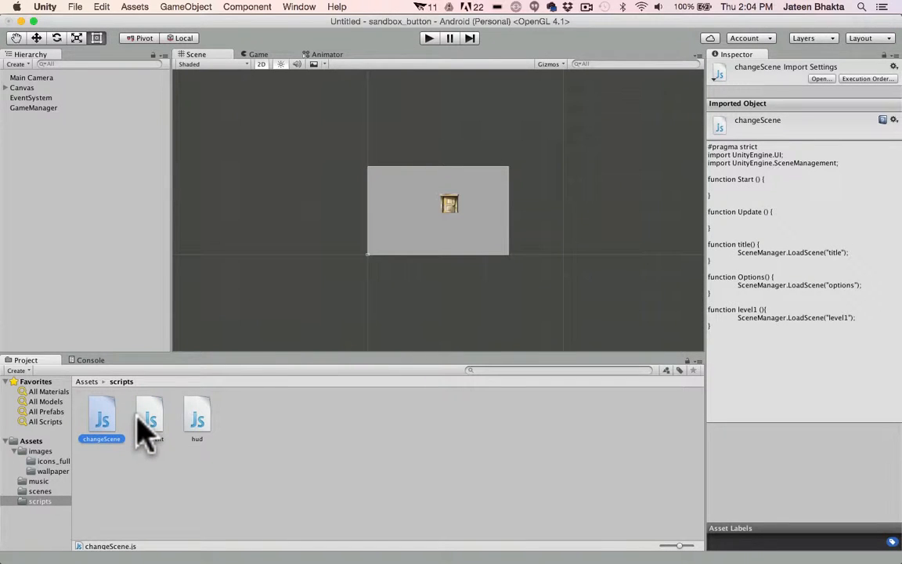
pyautogui.click(140, 420)
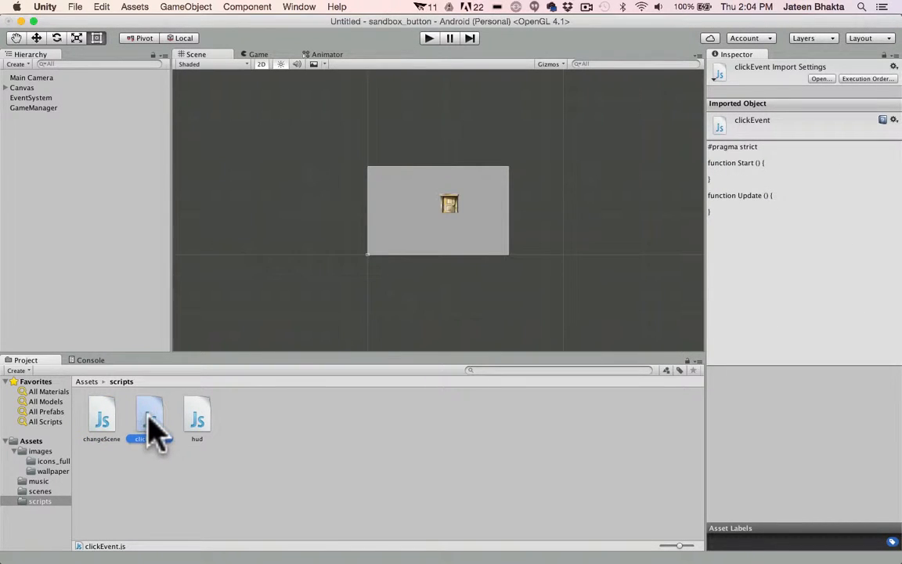
pyautogui.doubleClick(149, 418)
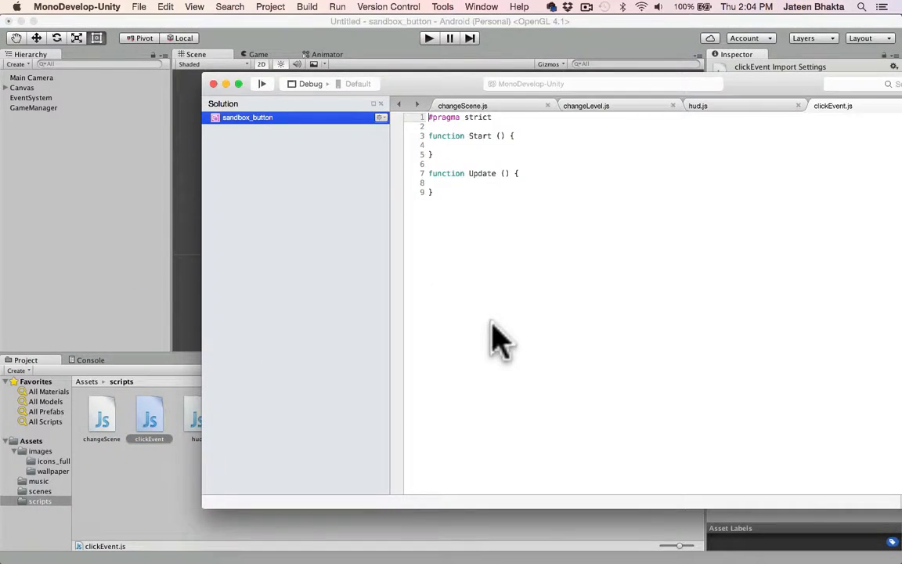
pyautogui.click(515, 212)
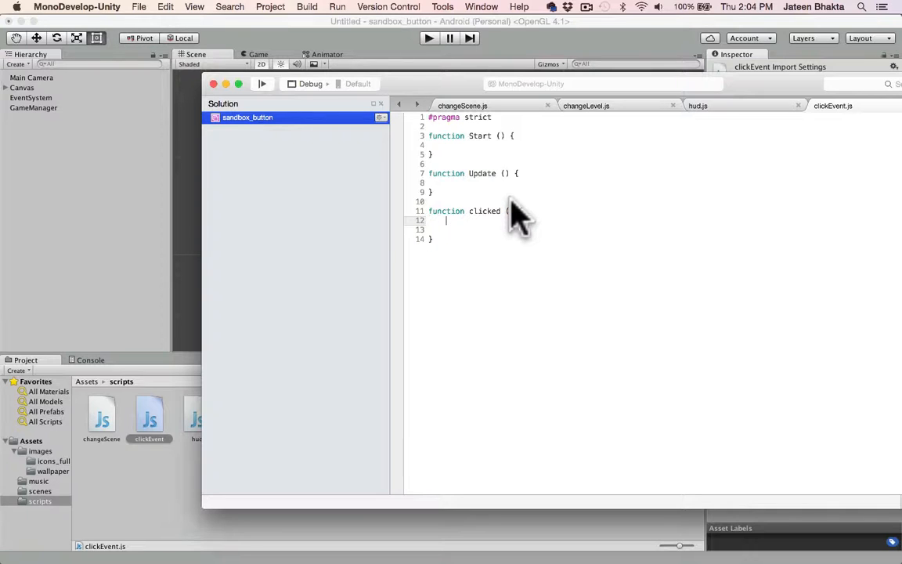
pyautogui.write('g.')
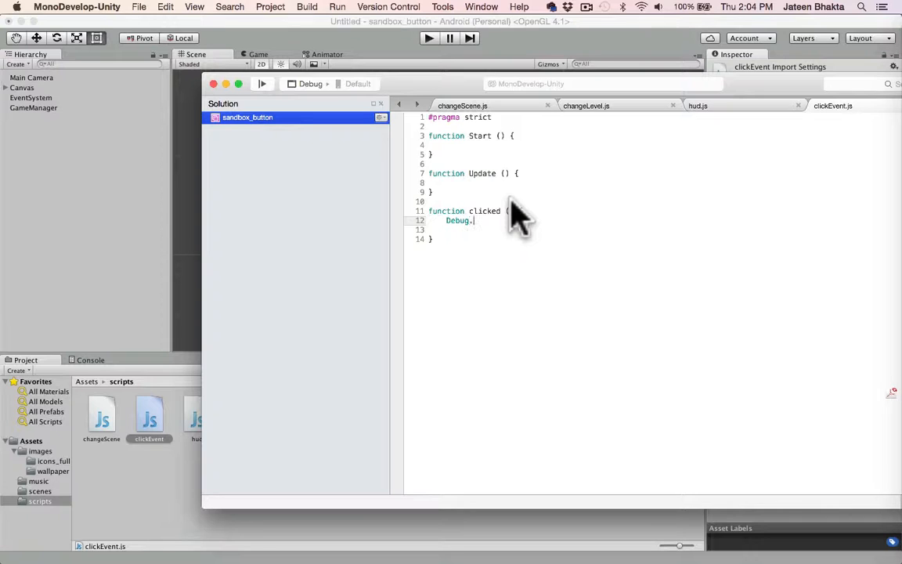
pyautogui.write('Log("you clicked me");')
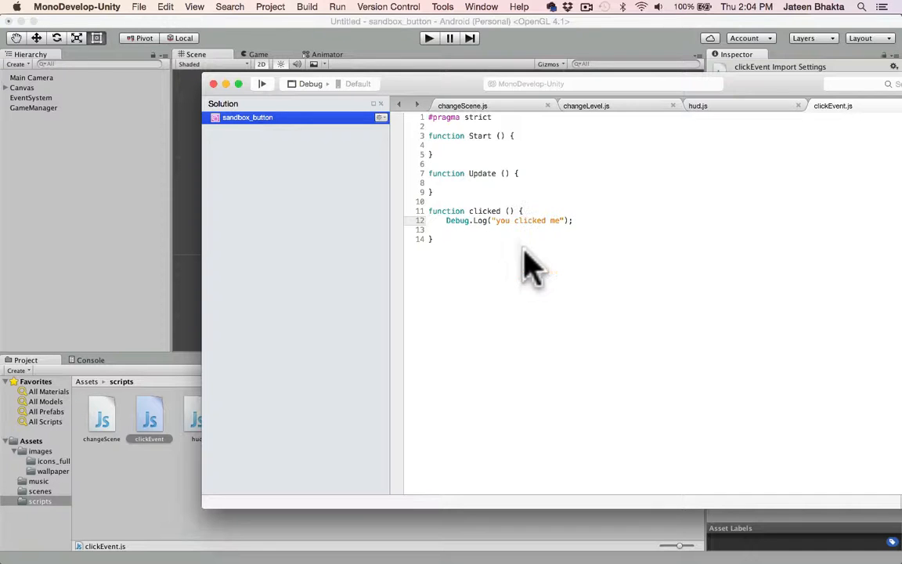
# Switch back to Unity and attach the clickEvent script to the GameManager object
pyautogui.click(34, 172)
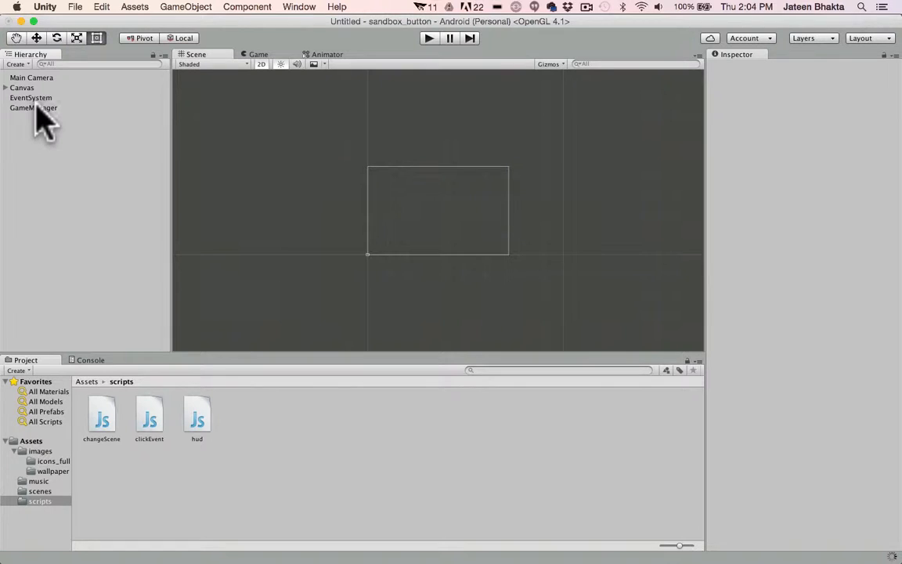
pyautogui.click(34, 108)
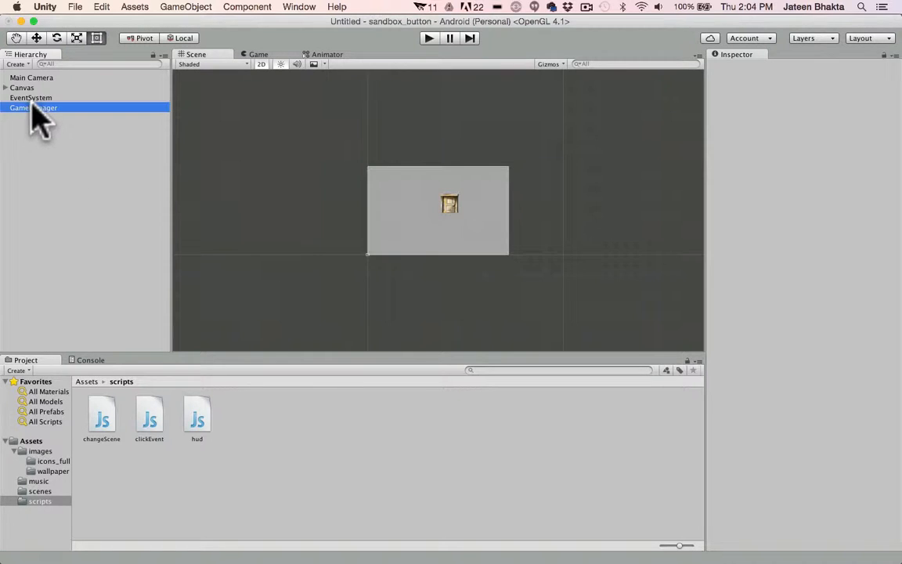
pyautogui.click(195, 426)
pyautogui.moveTo(149, 424); pyautogui.dragTo(781, 346)
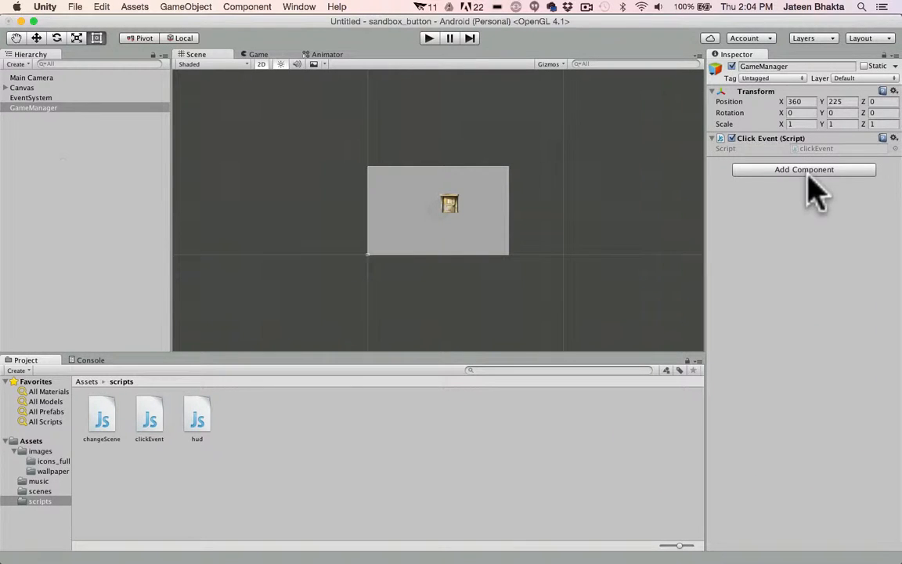
# Add an entry to the Door image's Pointer Click event and assign GameManager as its target object
pyautogui.click(11, 89)
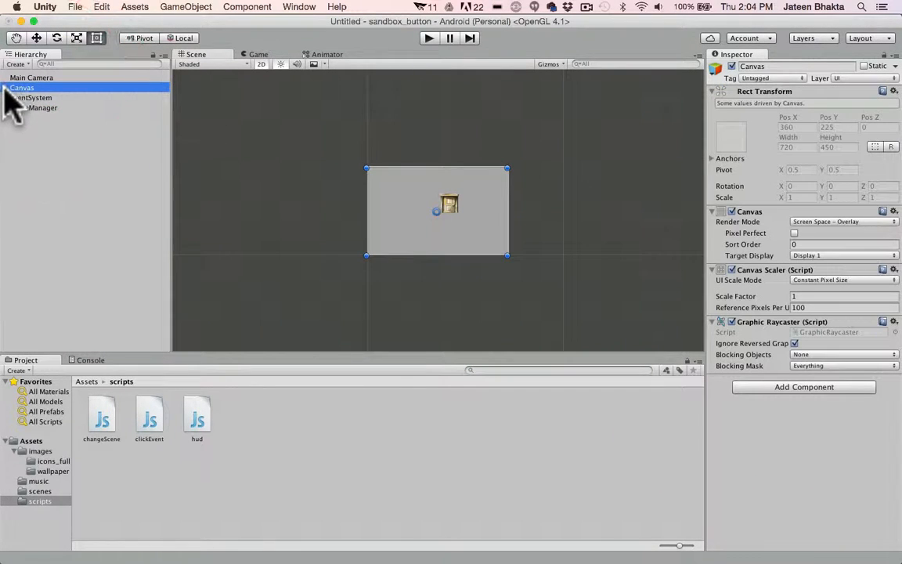
pyautogui.click(5, 89)
pyautogui.click(26, 108)
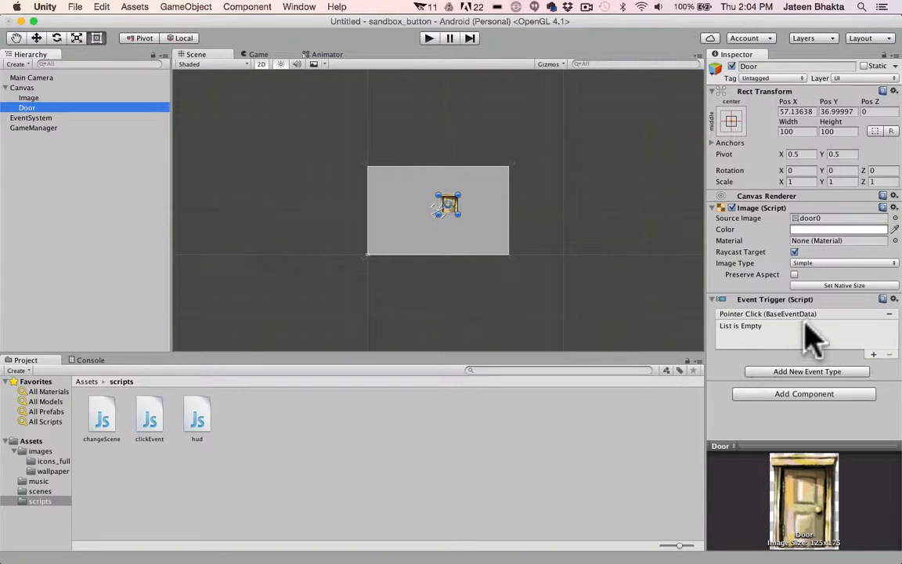
pyautogui.click(873, 353)
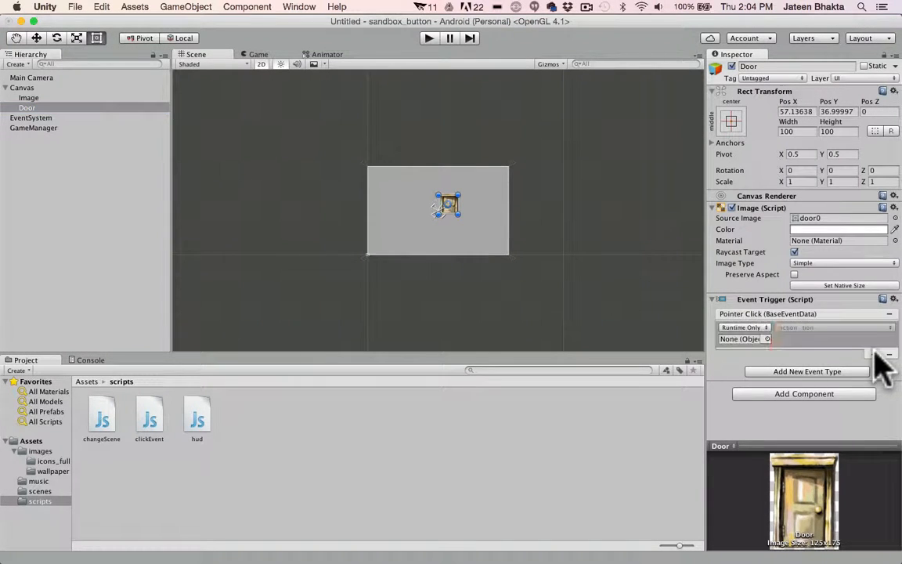
pyautogui.click(767, 339)
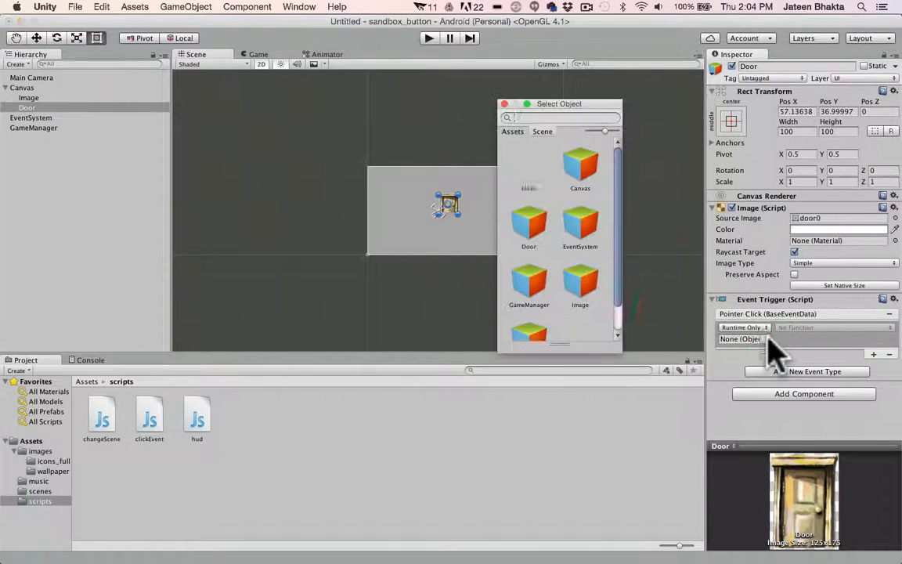
pyautogui.click(532, 291)
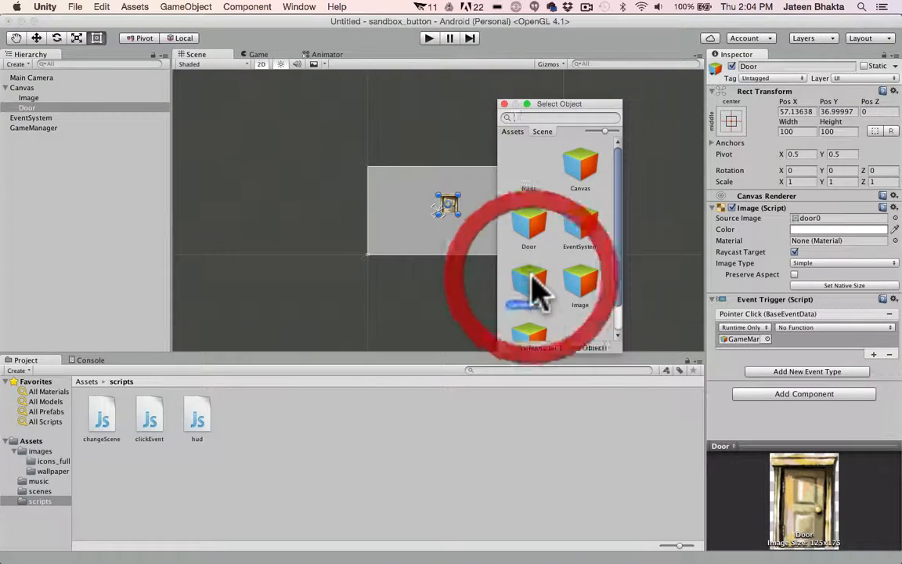
# Set the Pointer Click entry's function to clicked () of the clickEvent script
pyautogui.click(841, 327)
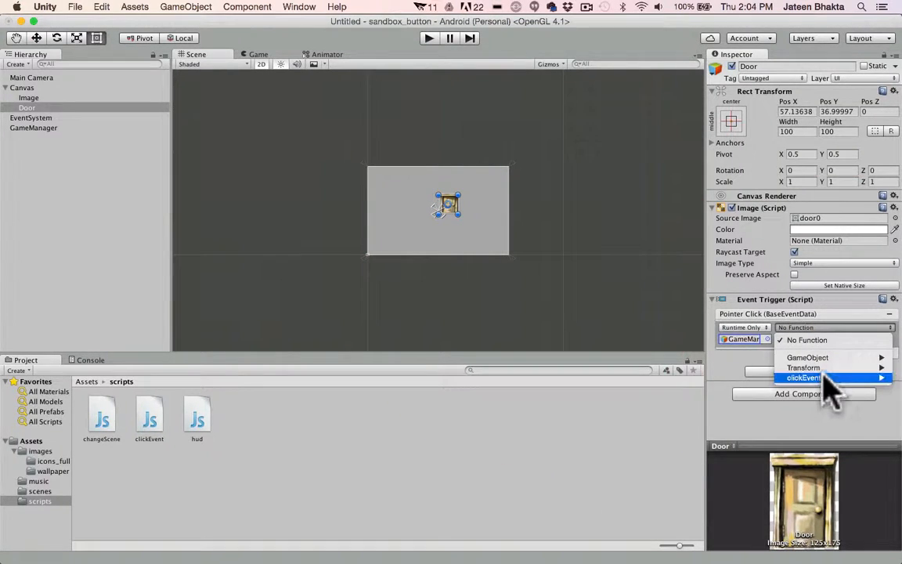
pyautogui.moveTo(823, 378)
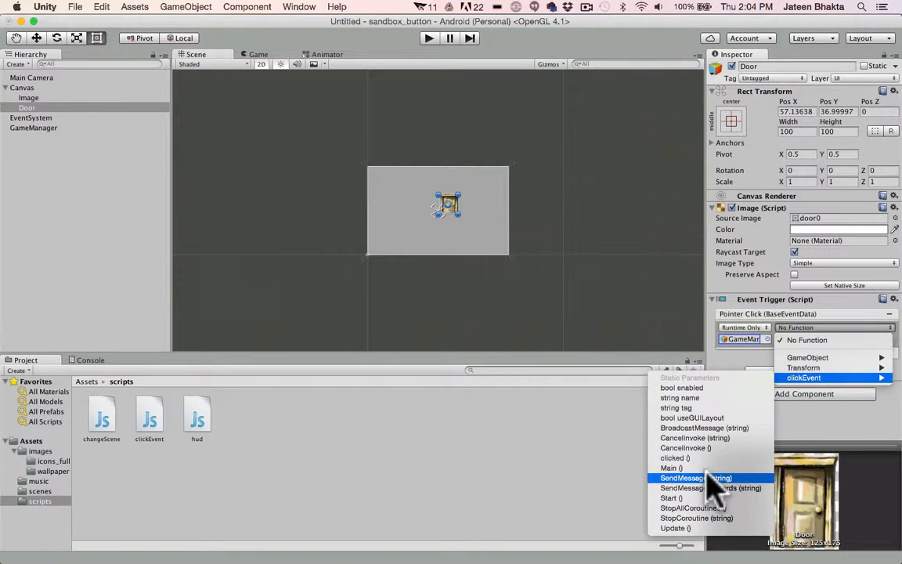
pyautogui.click(664, 458)
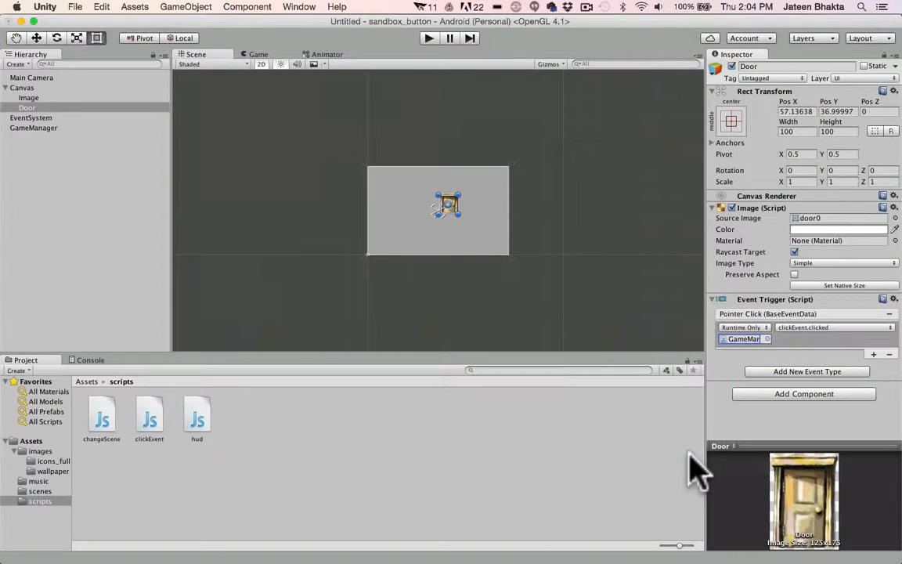
# Save the scene as TestScene in the Assets scenes folder
pyautogui.click(84, 237)
pyautogui.press('super+s')
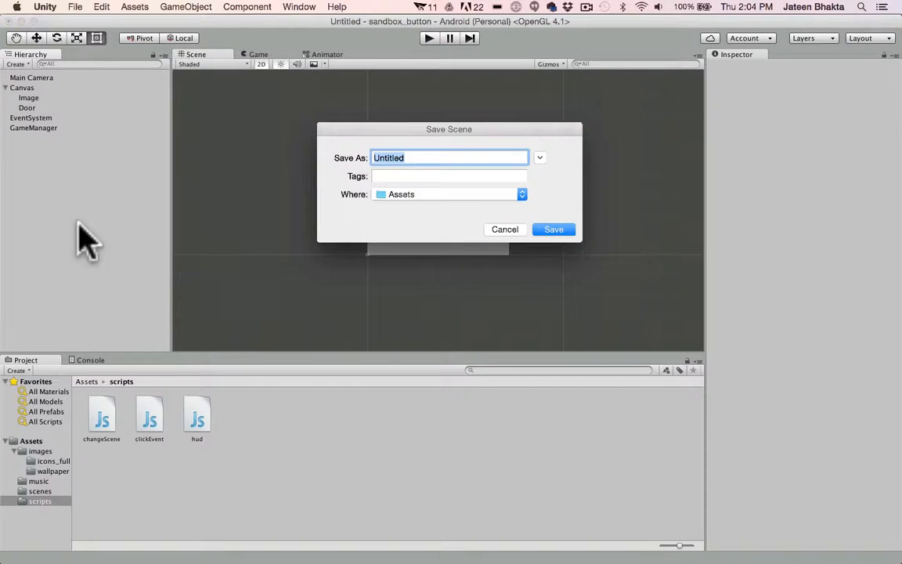
pyautogui.click(442, 195)
pyautogui.click(539, 159)
pyautogui.click(539, 158)
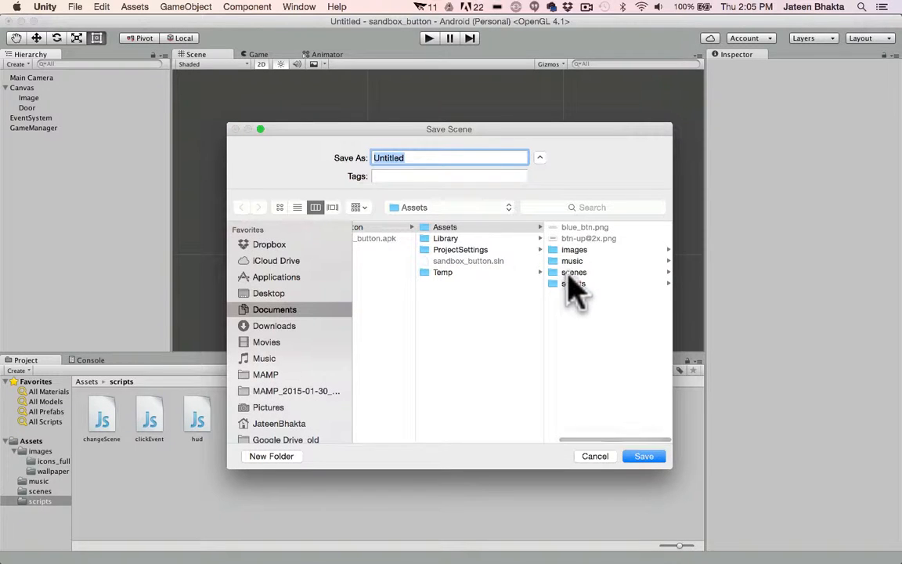
pyautogui.click(571, 273)
pyautogui.click(430, 159)
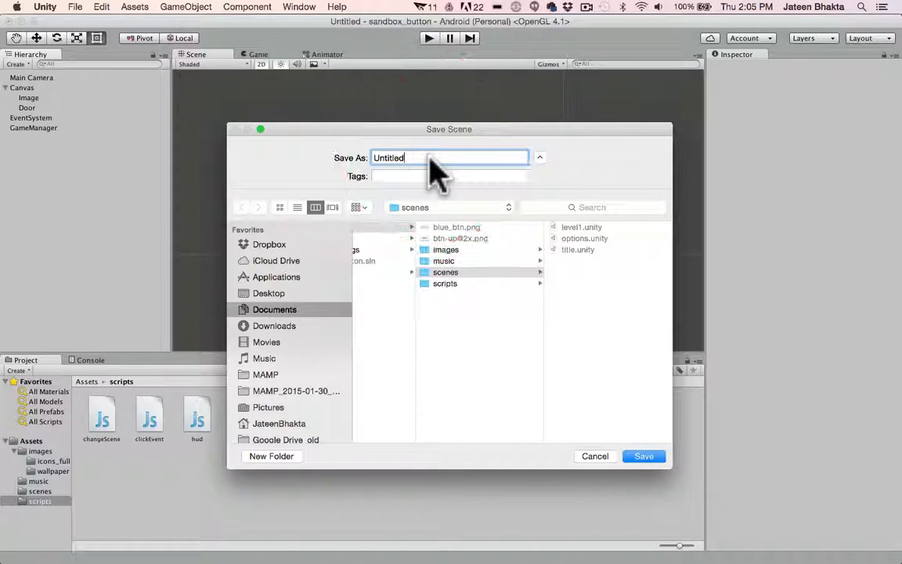
pyautogui.doubleClick(430, 157)
pyautogui.write('TestScene')
pyautogui.click(645, 454)
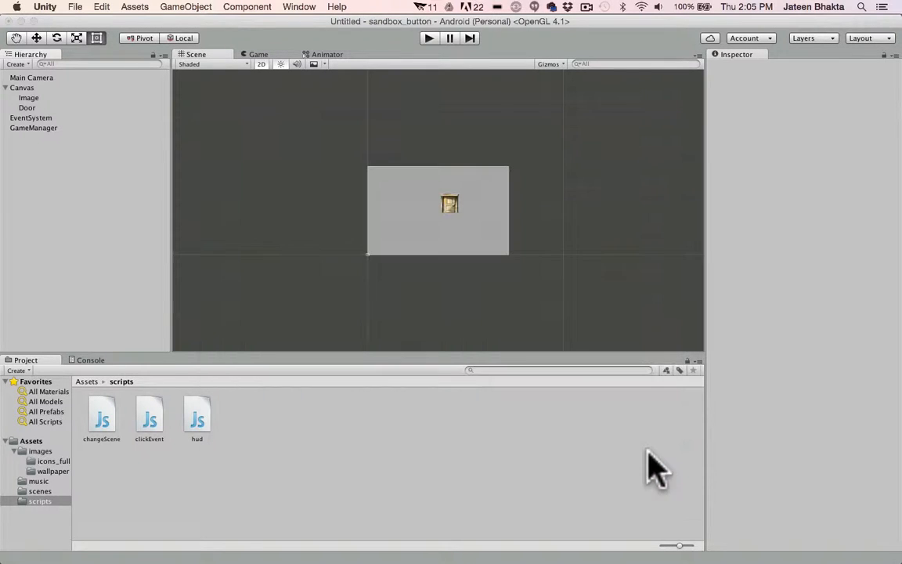
# Run the scene in play mode with the console showing and trigger the door's click event several times
pyautogui.click(429, 37)
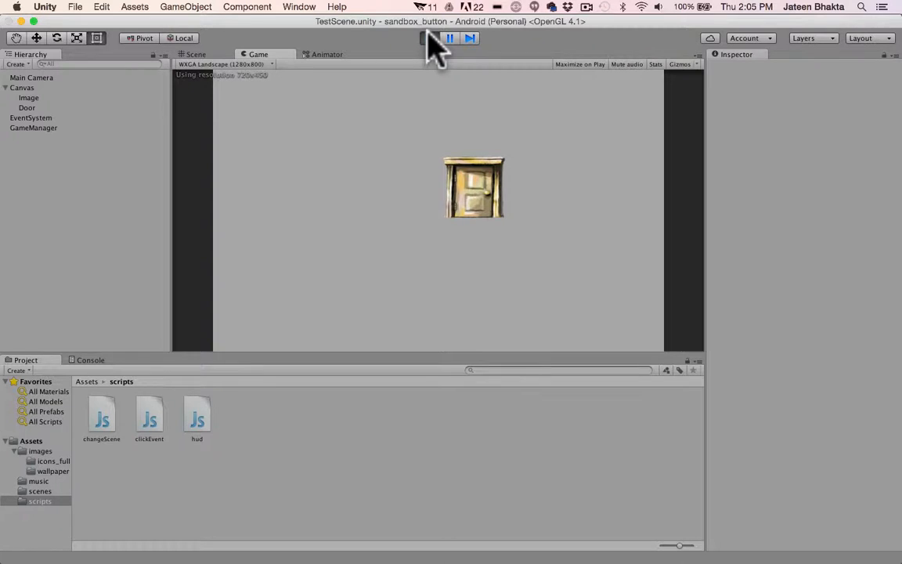
pyautogui.click(90, 359)
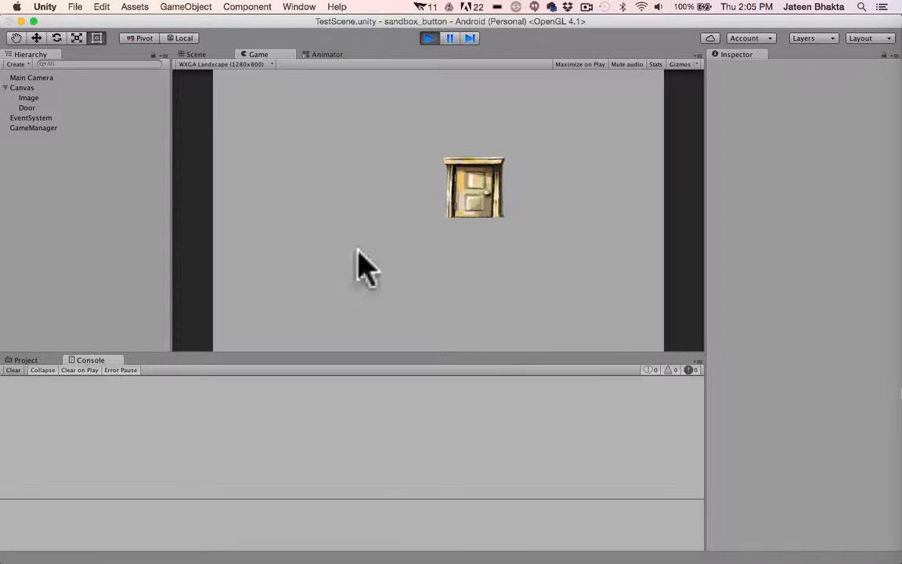
pyautogui.click(474, 190)
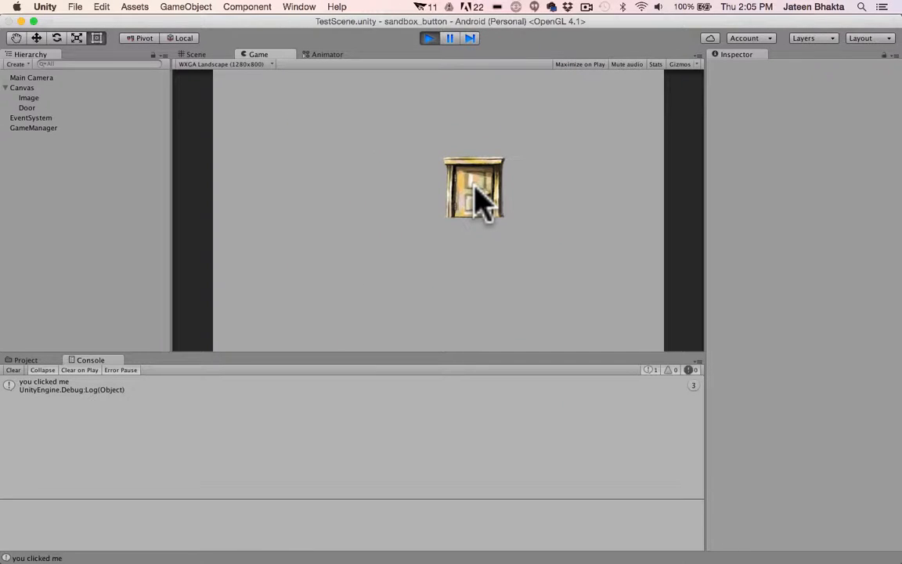
pyautogui.click(474, 190)
pyautogui.click(474, 191)
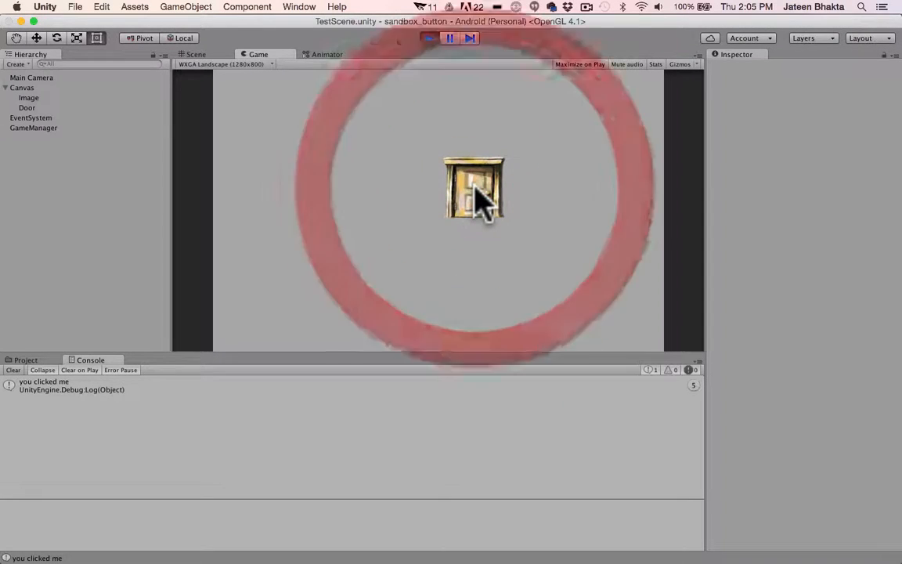
pyautogui.click(475, 188)
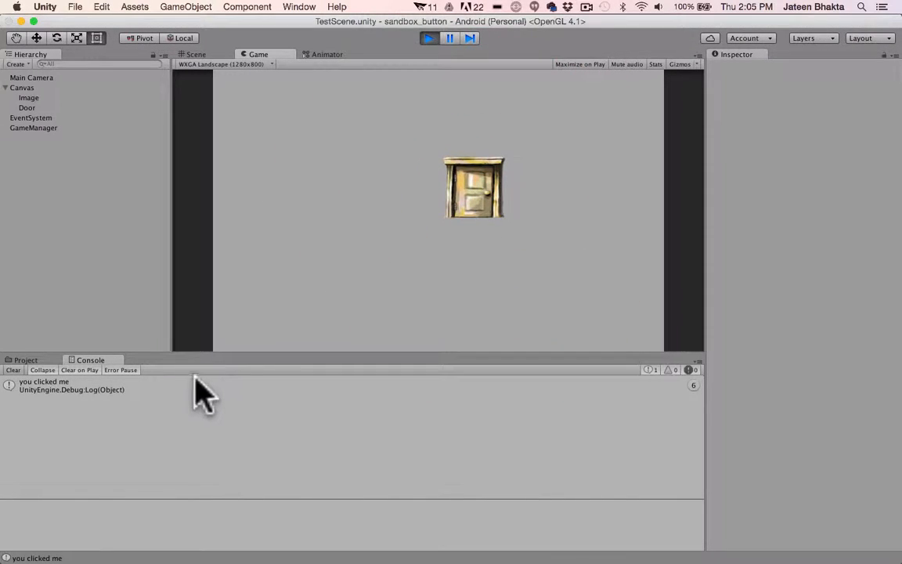
# Inspect the logged console message, trigger the door's click event many more times, and stop play mode
pyautogui.click(691, 384)
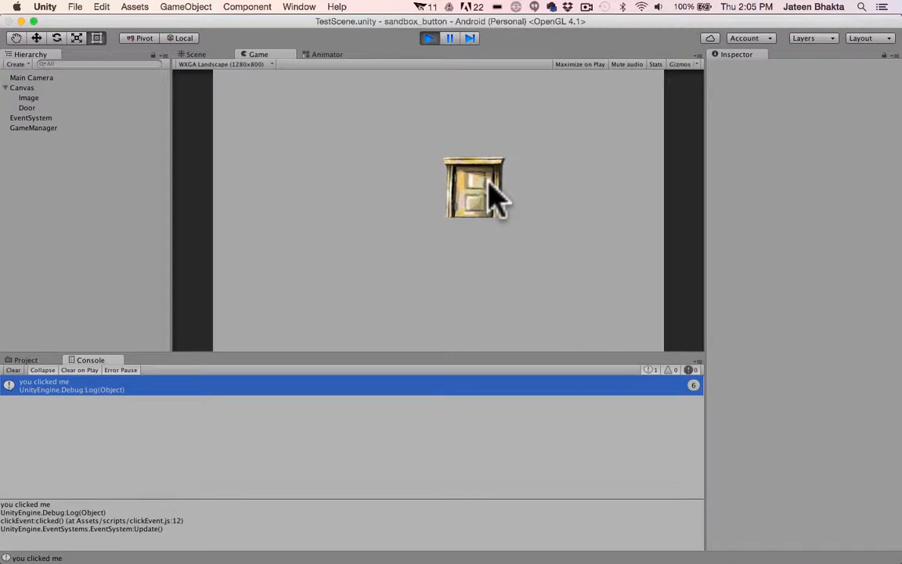
pyautogui.click(483, 183)
pyautogui.click(485, 182)
pyautogui.click(484, 183)
pyautogui.click(484, 182)
pyautogui.click(485, 182)
pyautogui.click(484, 183)
pyautogui.click(485, 182)
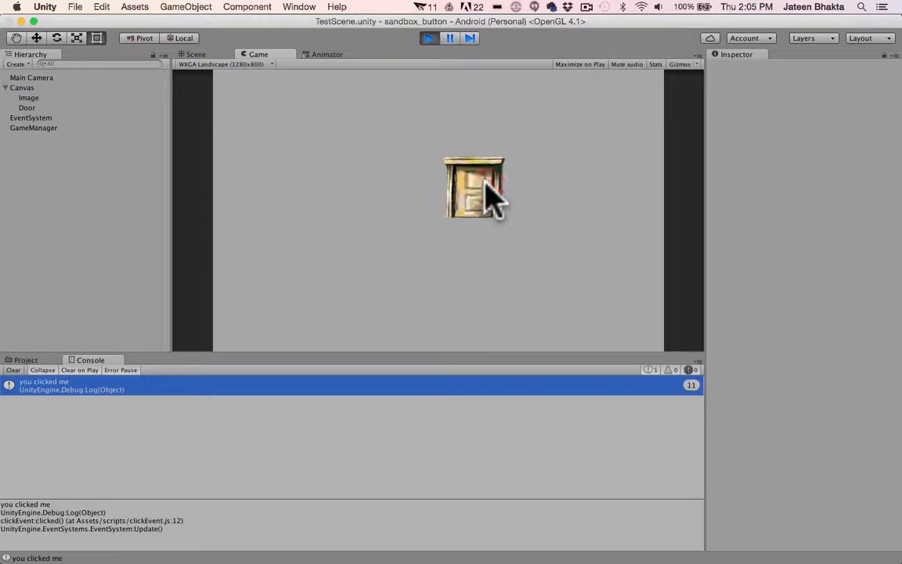
pyautogui.click(486, 183)
pyautogui.click(485, 183)
pyautogui.click(485, 182)
pyautogui.click(484, 182)
pyautogui.click(485, 182)
pyautogui.click(485, 182)
pyautogui.click(484, 182)
pyautogui.click(485, 183)
pyautogui.click(484, 183)
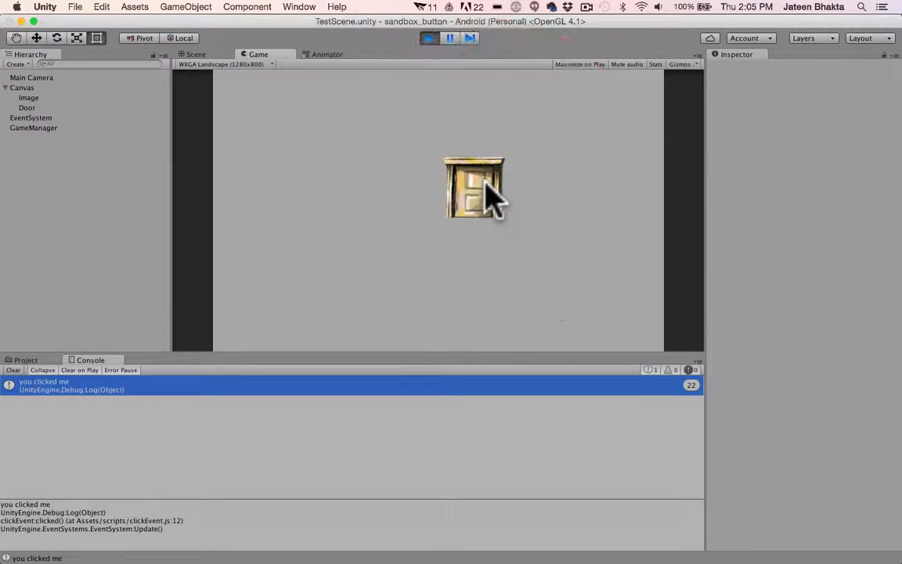
pyautogui.click(428, 38)
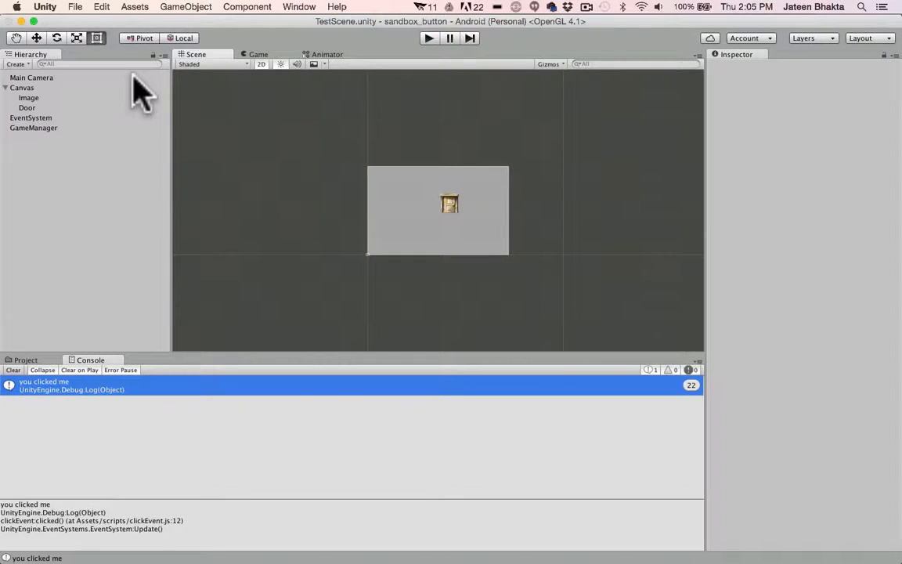
# Select the Door image under the Canvas to review its Event Trigger settings
pyautogui.click(27, 88)
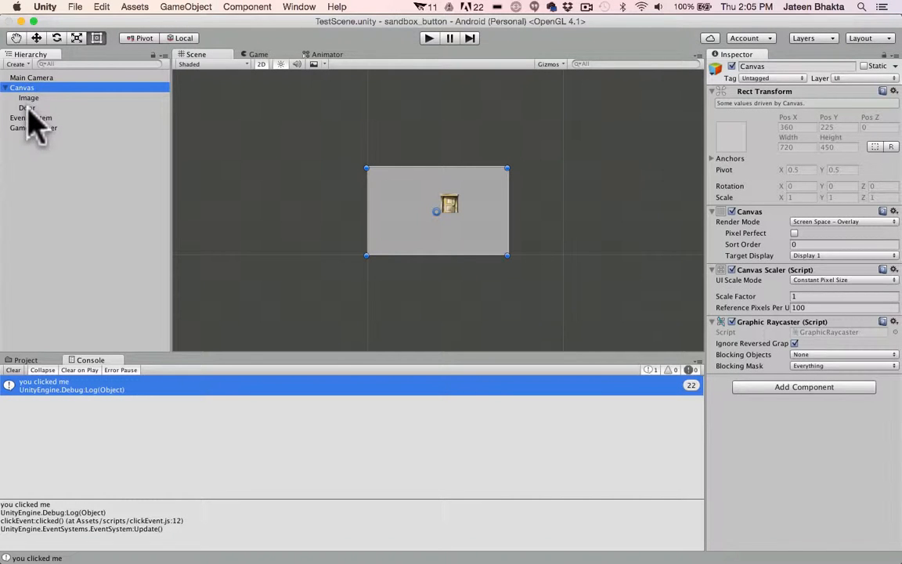
pyautogui.click(27, 107)
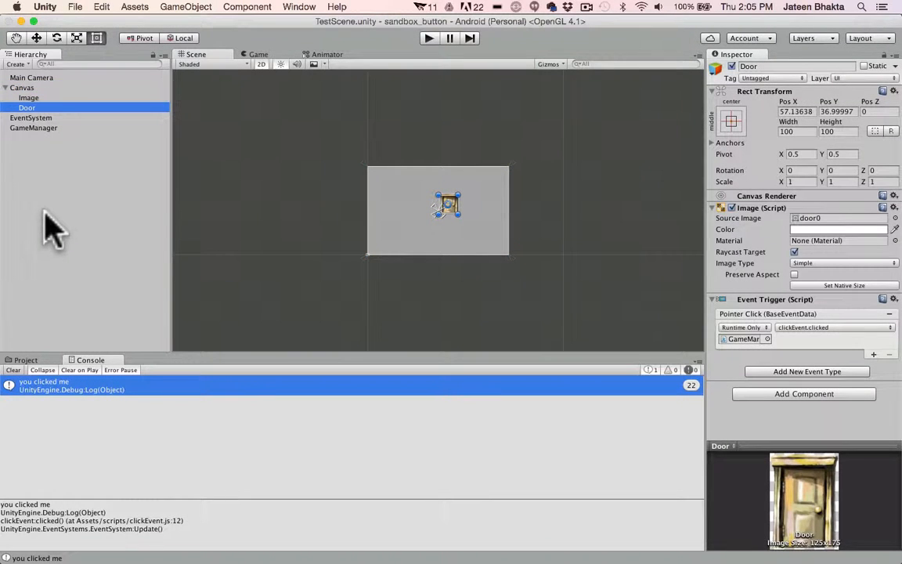